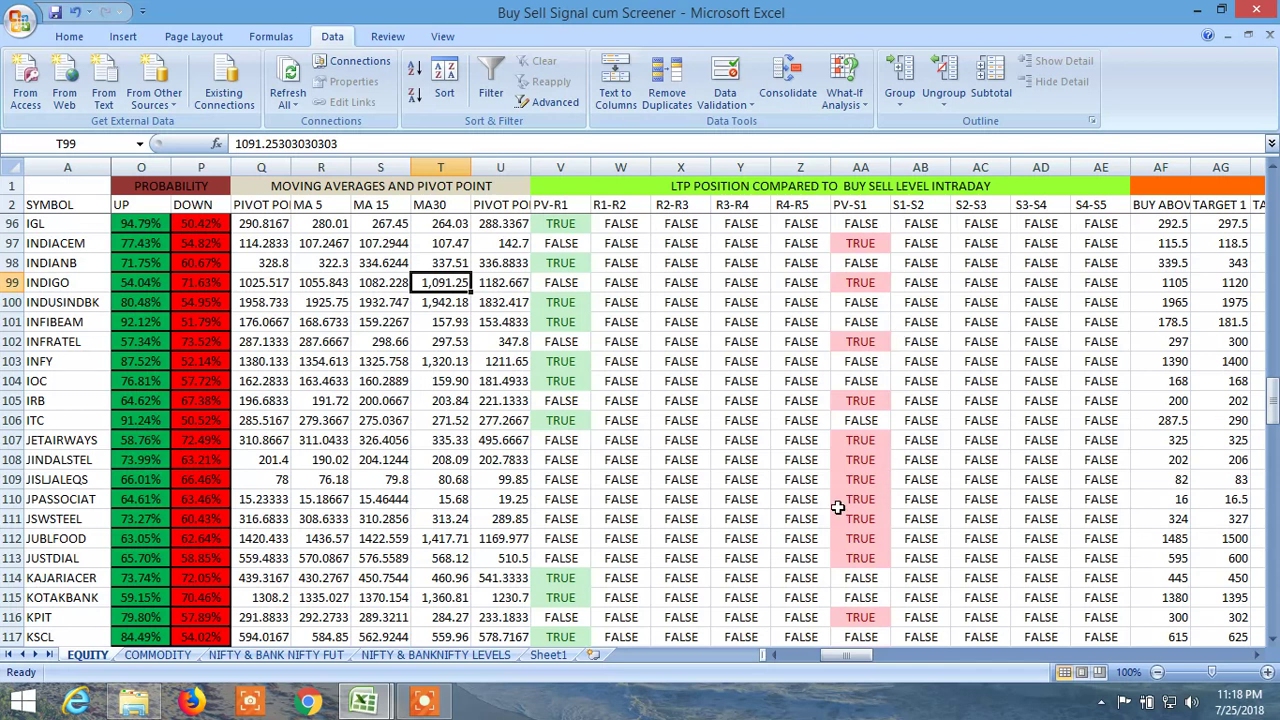
# Turn on filtering for the header row 2 and show only rows where p1% is greater than or equal to 0.
pyautogui.click(14, 204)
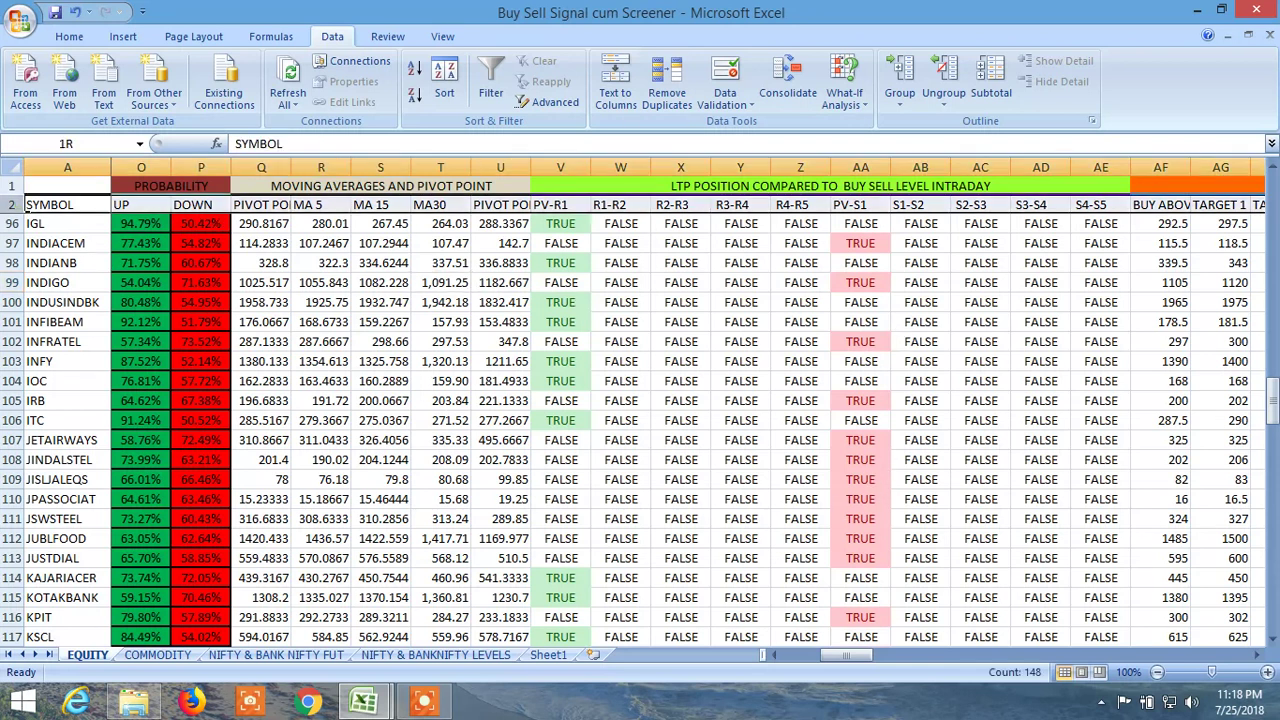
pyautogui.click(489, 76)
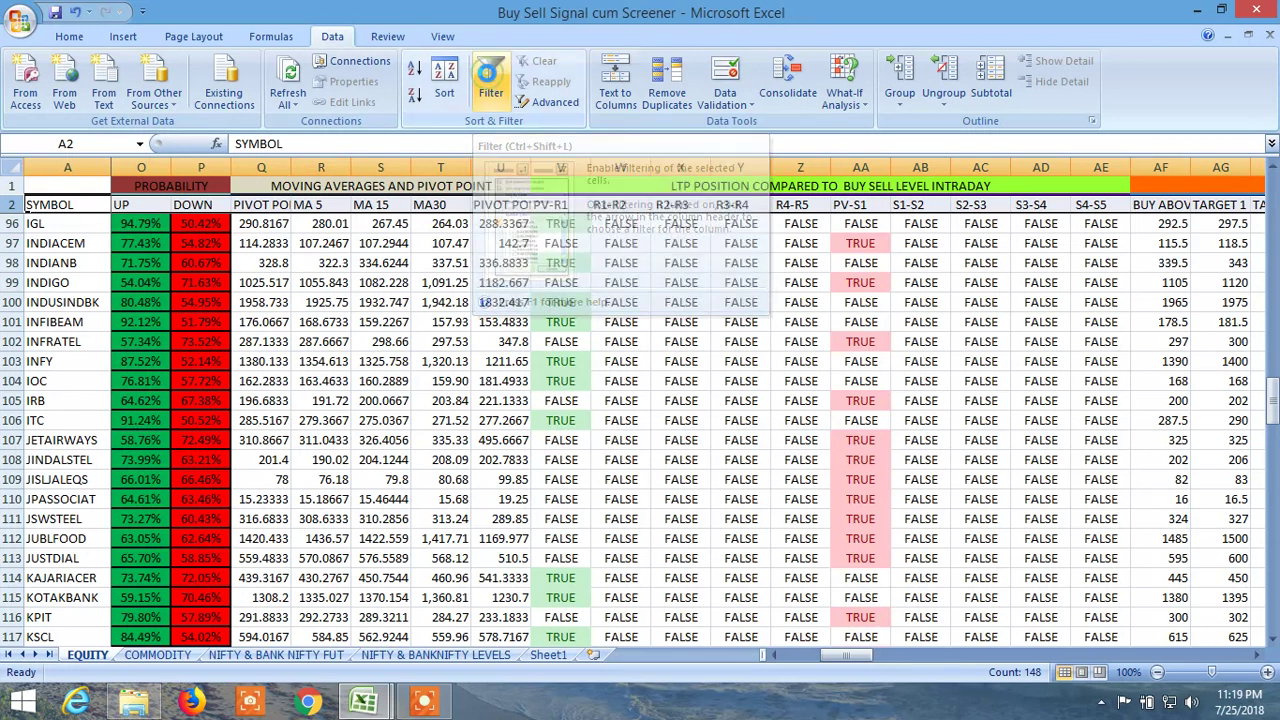
pyautogui.moveTo(1210, 655); pyautogui.dragTo(1130, 667)
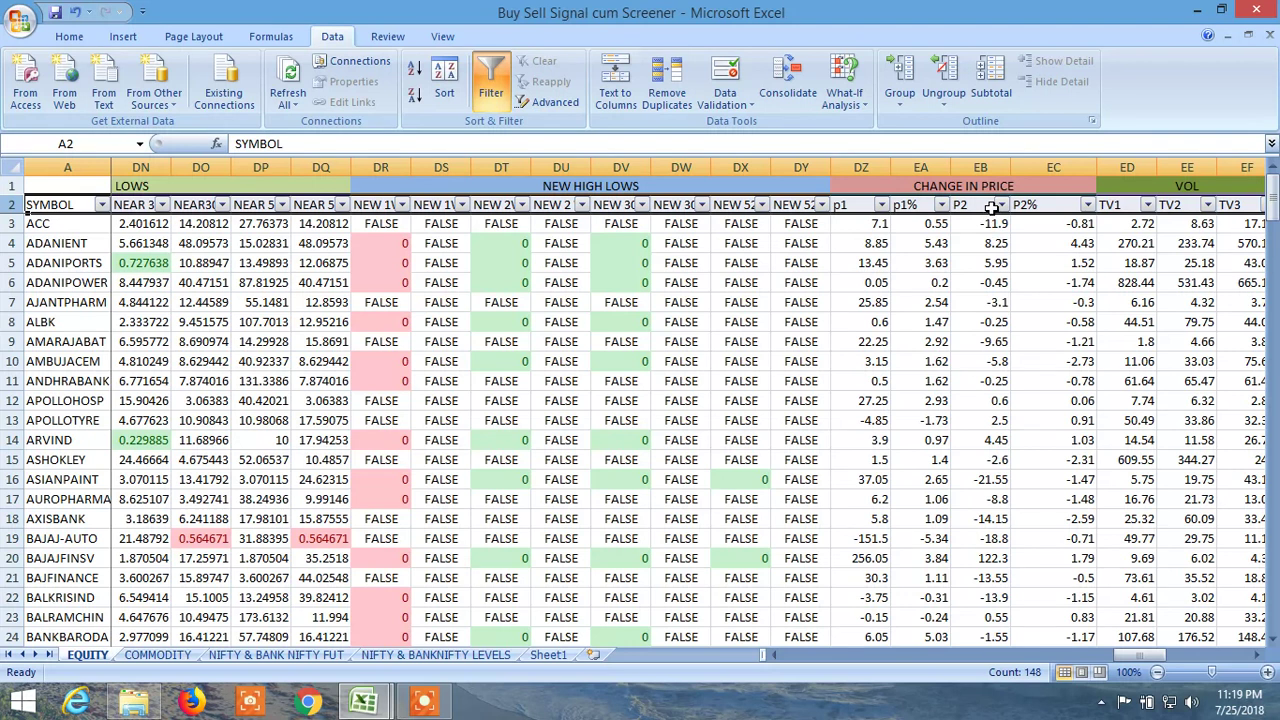
pyautogui.click(941, 205)
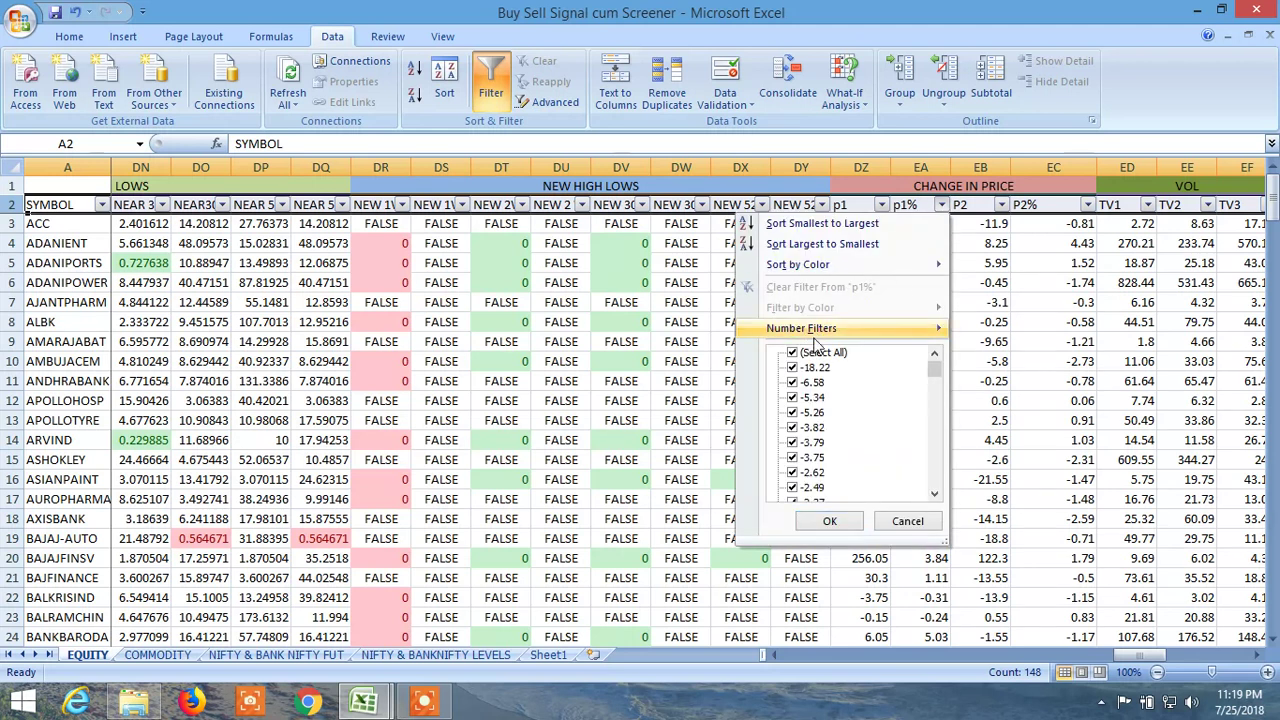
pyautogui.moveTo(815, 335)
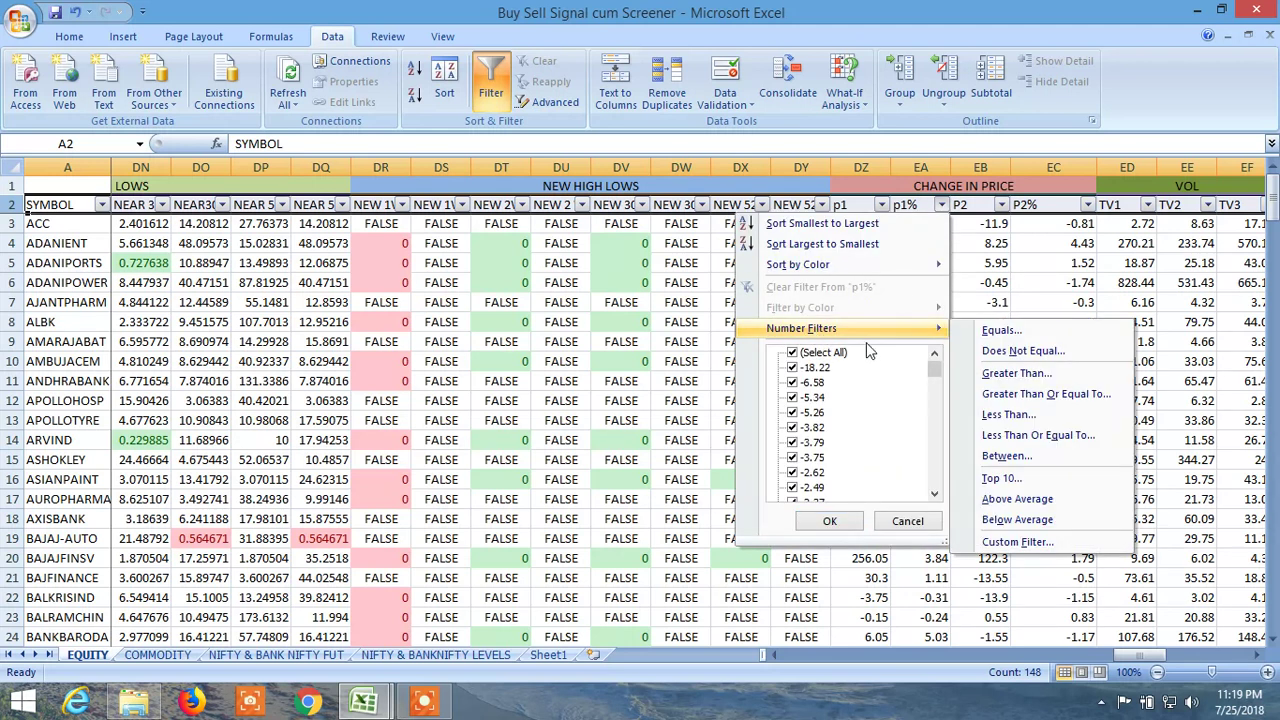
pyautogui.click(1035, 395)
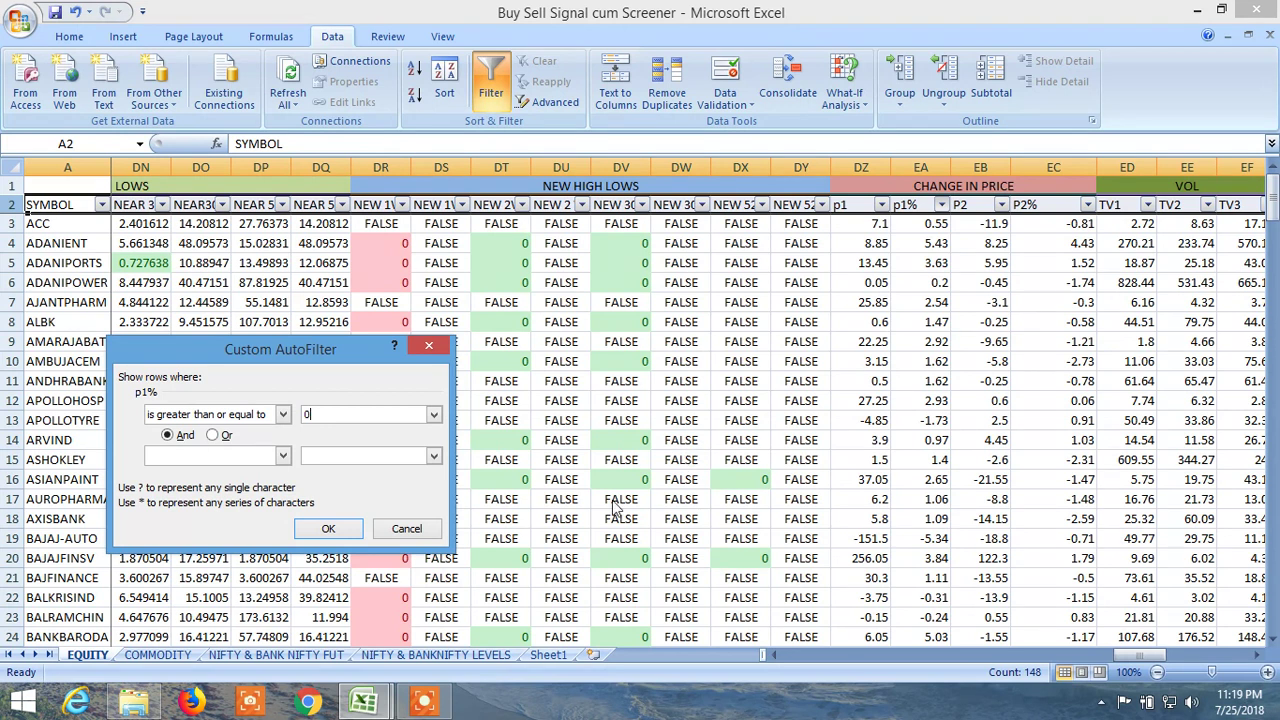
pyautogui.click(329, 529)
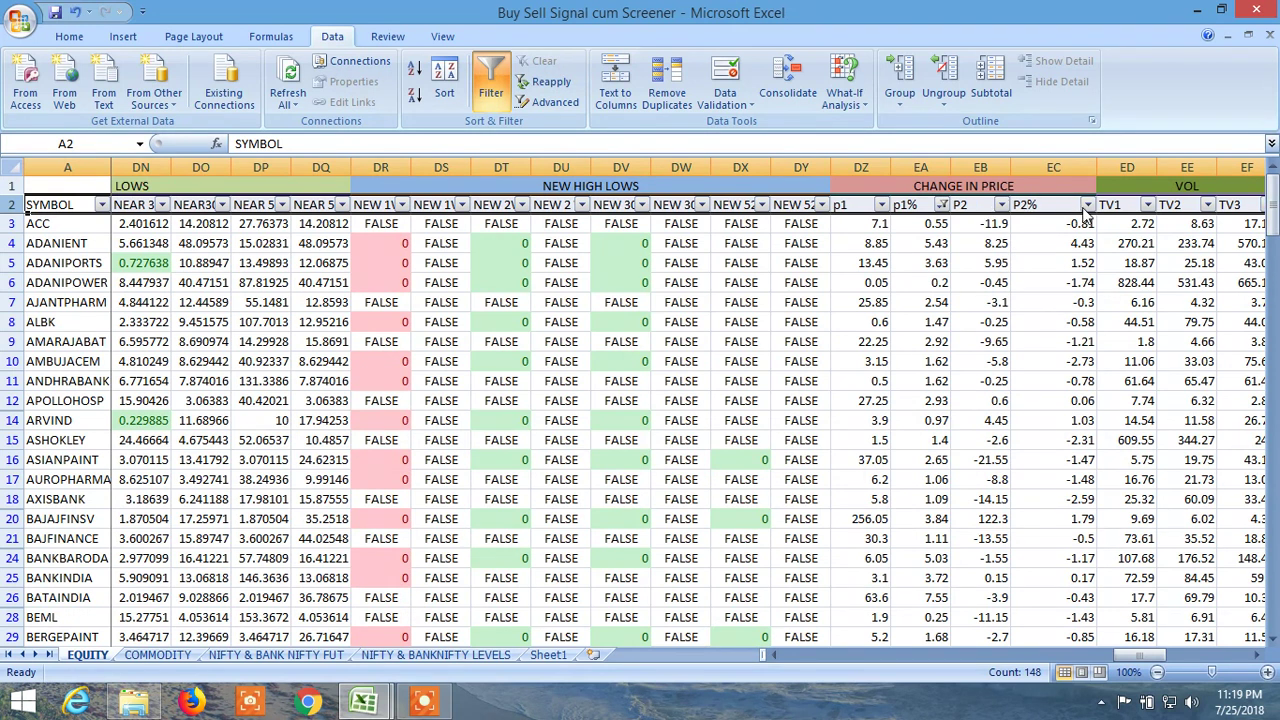
# Filter the P2% column to show only values greater than or equal to 0.
pyautogui.click(1087, 204)
pyautogui.moveTo(955, 336)
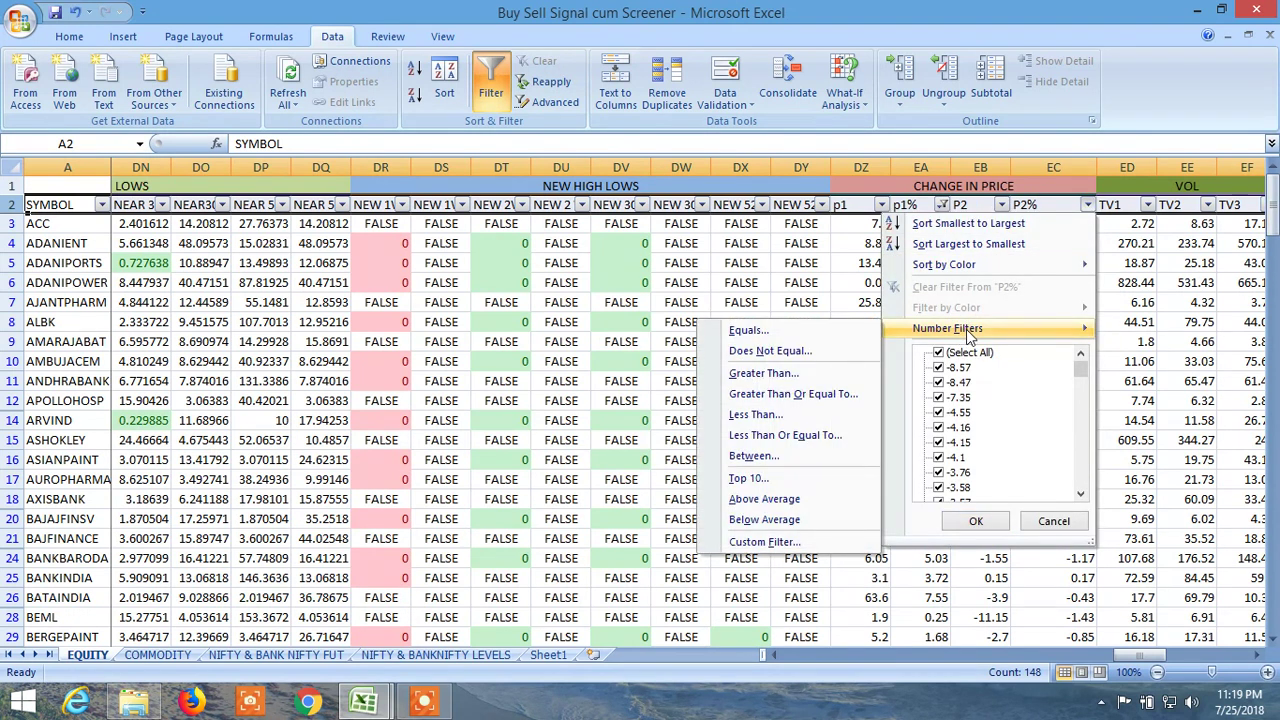
pyautogui.click(797, 396)
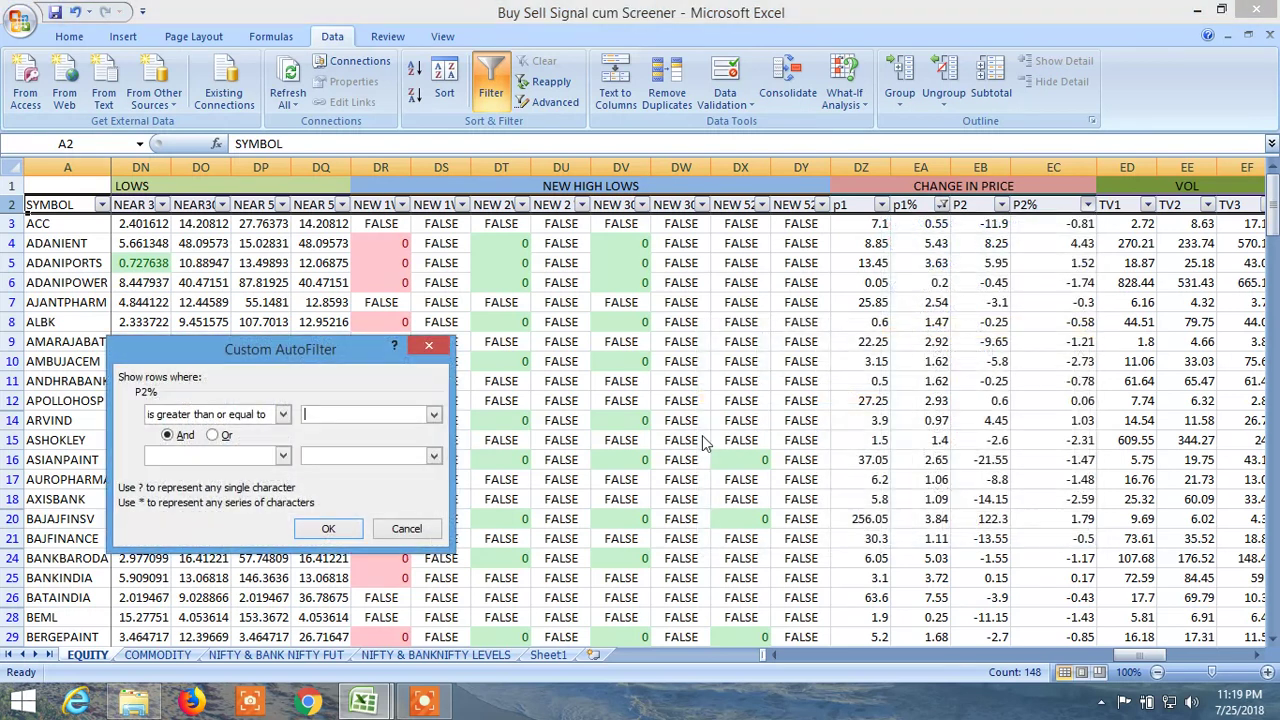
pyautogui.write('0')
pyautogui.click(358, 528)
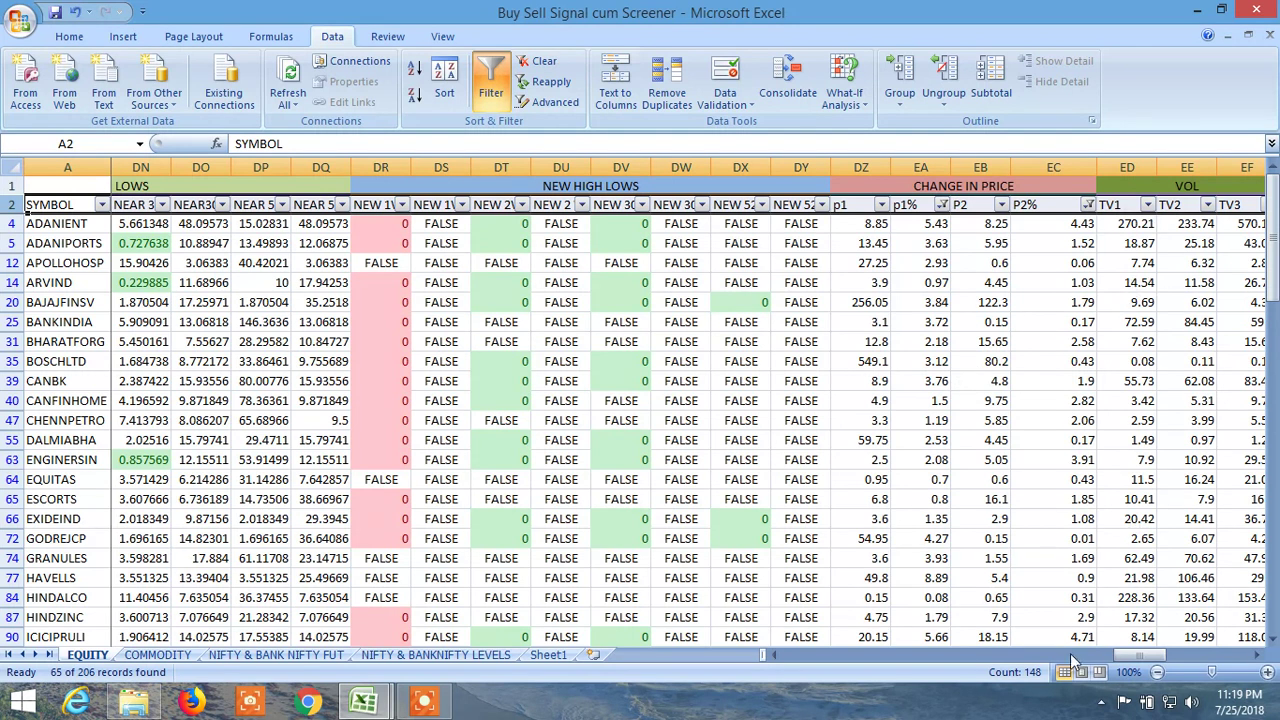
# Filter the CTV1 column under CHANGE IN VOL to values greater than or equal to 0.
pyautogui.moveTo(1143, 653); pyautogui.dragTo(1175, 660)
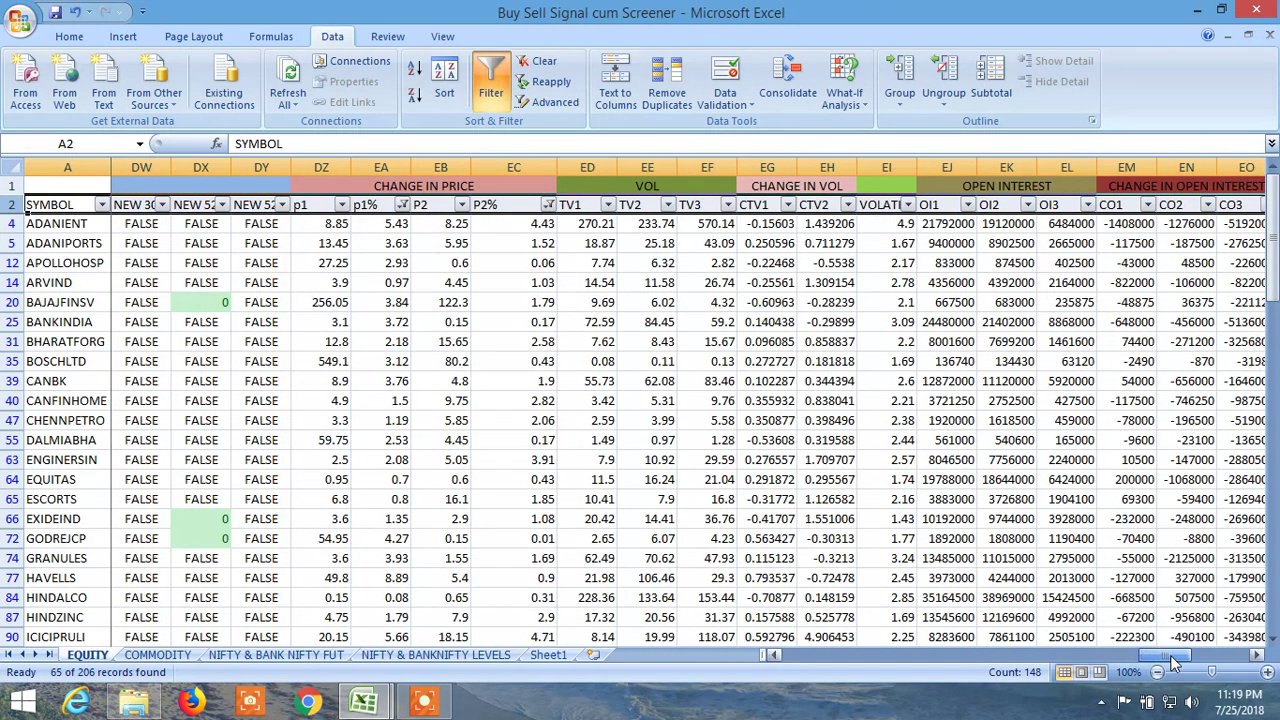
pyautogui.click(788, 204)
pyautogui.moveTo(690, 332)
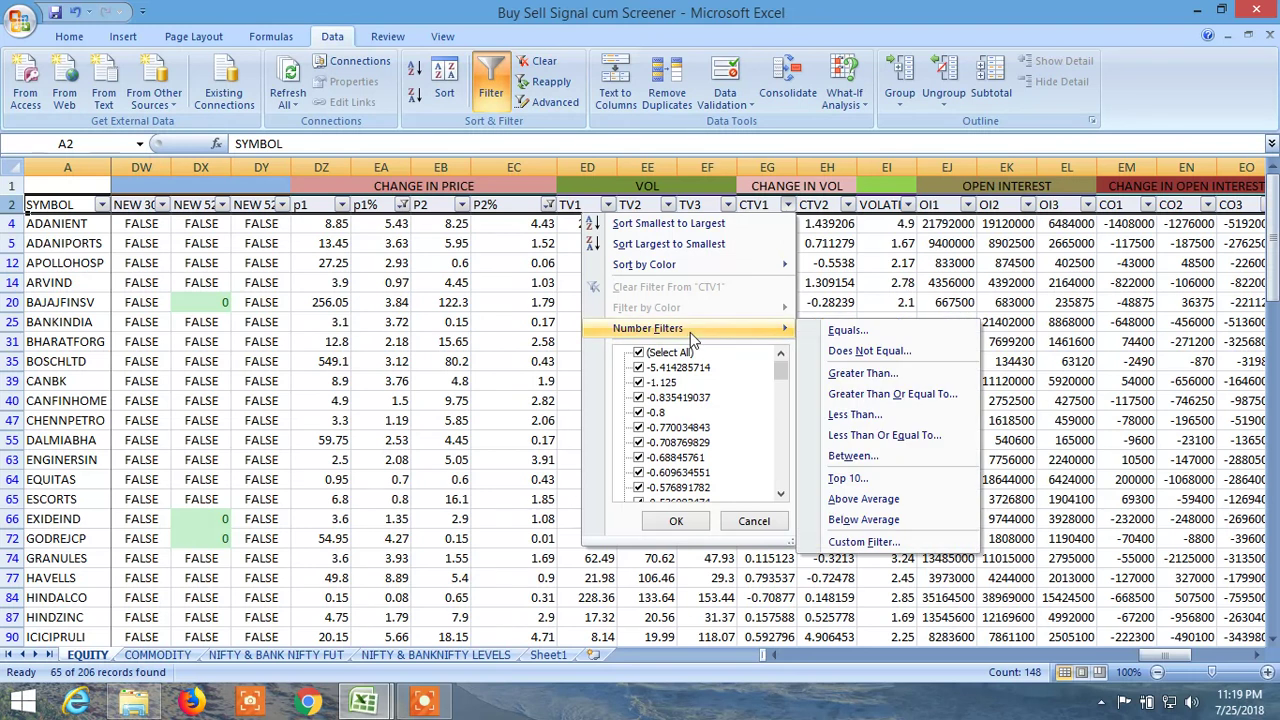
pyautogui.click(890, 396)
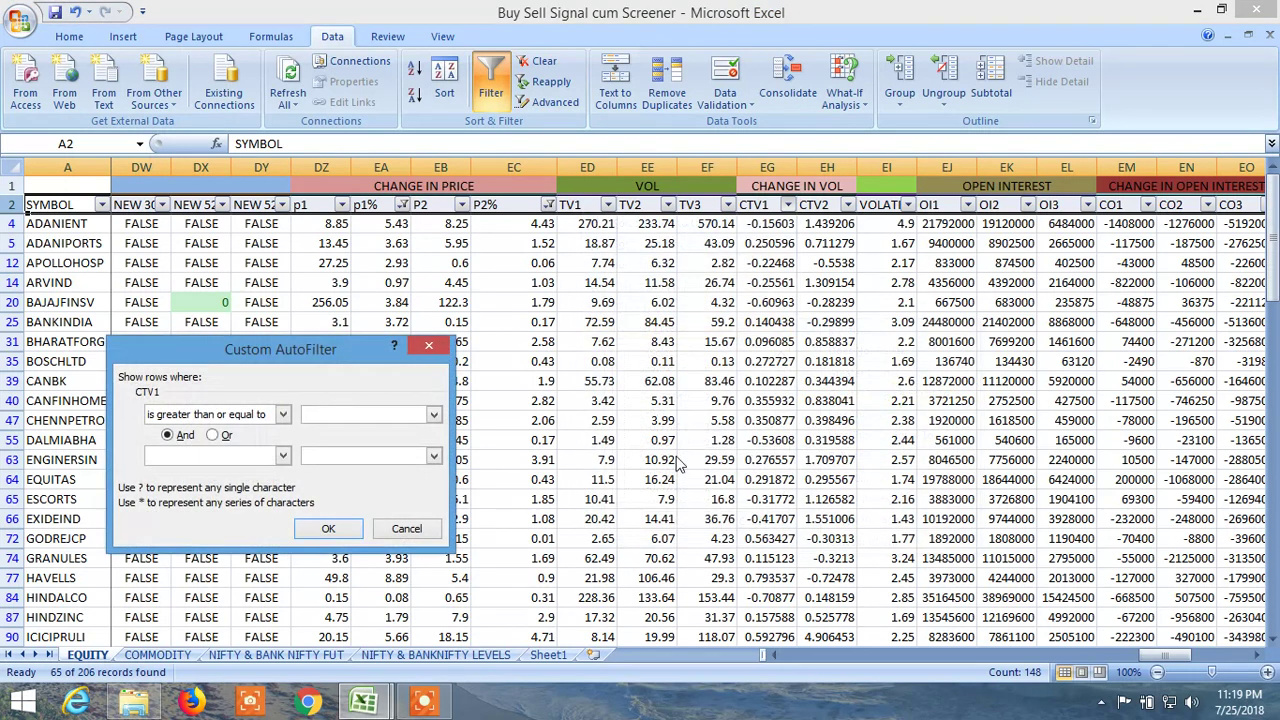
pyautogui.write('0')
pyautogui.click(326, 528)
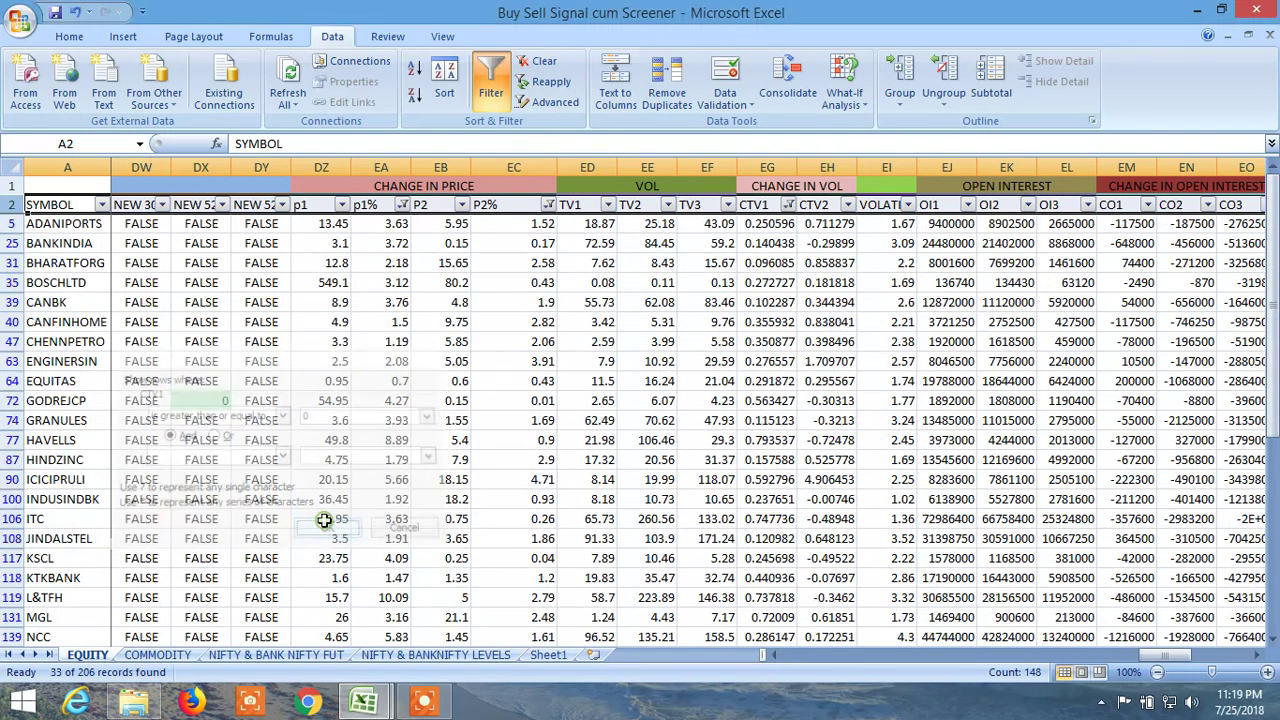
# Filter the CTV2 column under CHANGE IN VOL to values greater than or equal to 0.
pyautogui.click(847, 205)
pyautogui.moveTo(720, 330)
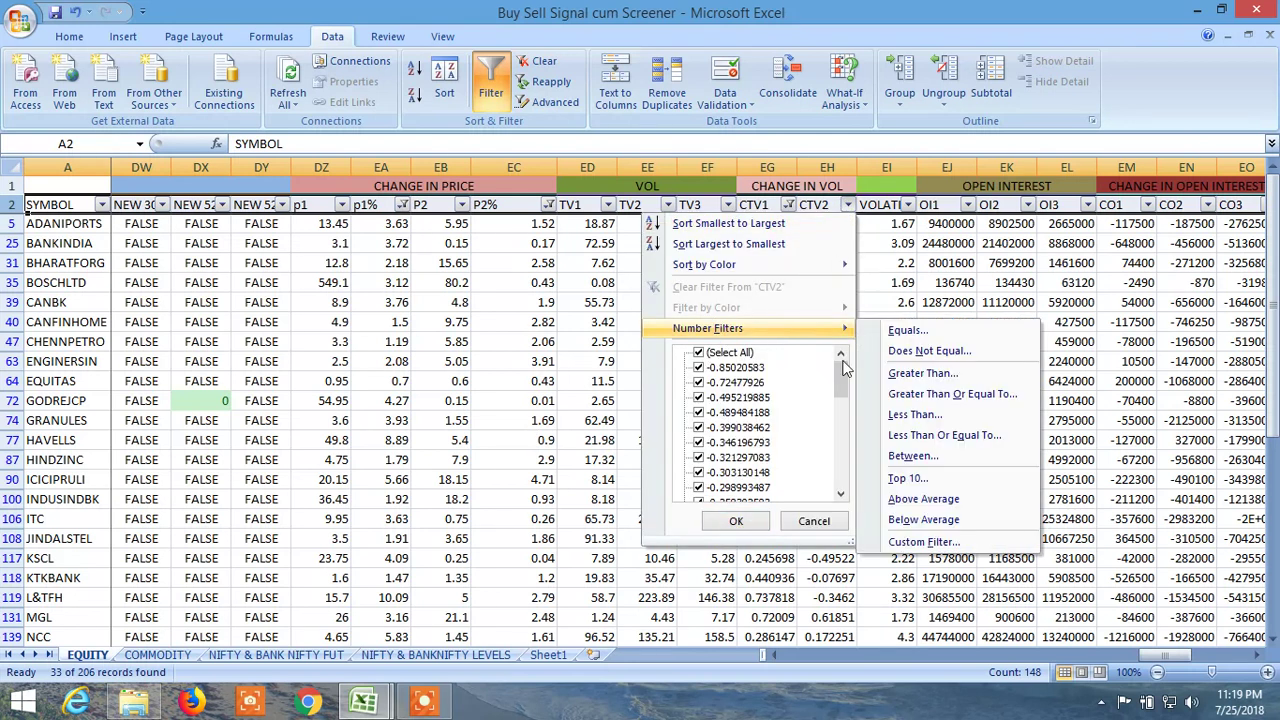
pyautogui.click(952, 394)
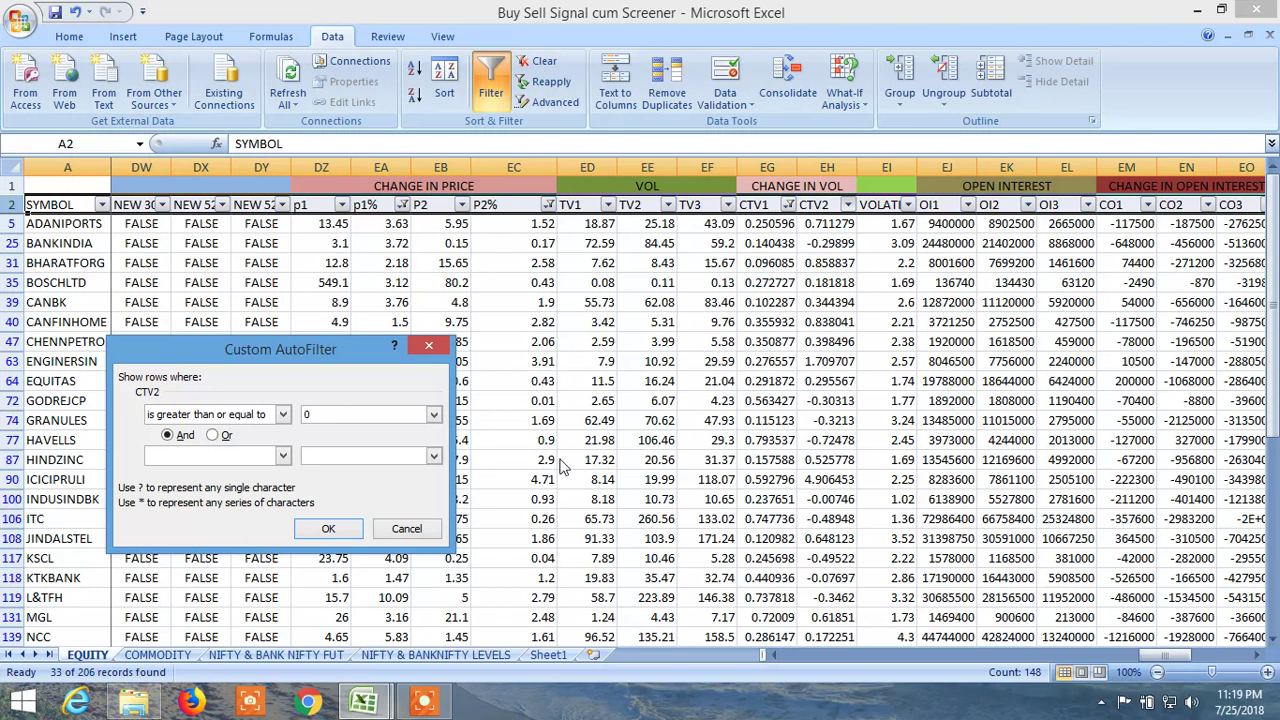
pyautogui.click(330, 528)
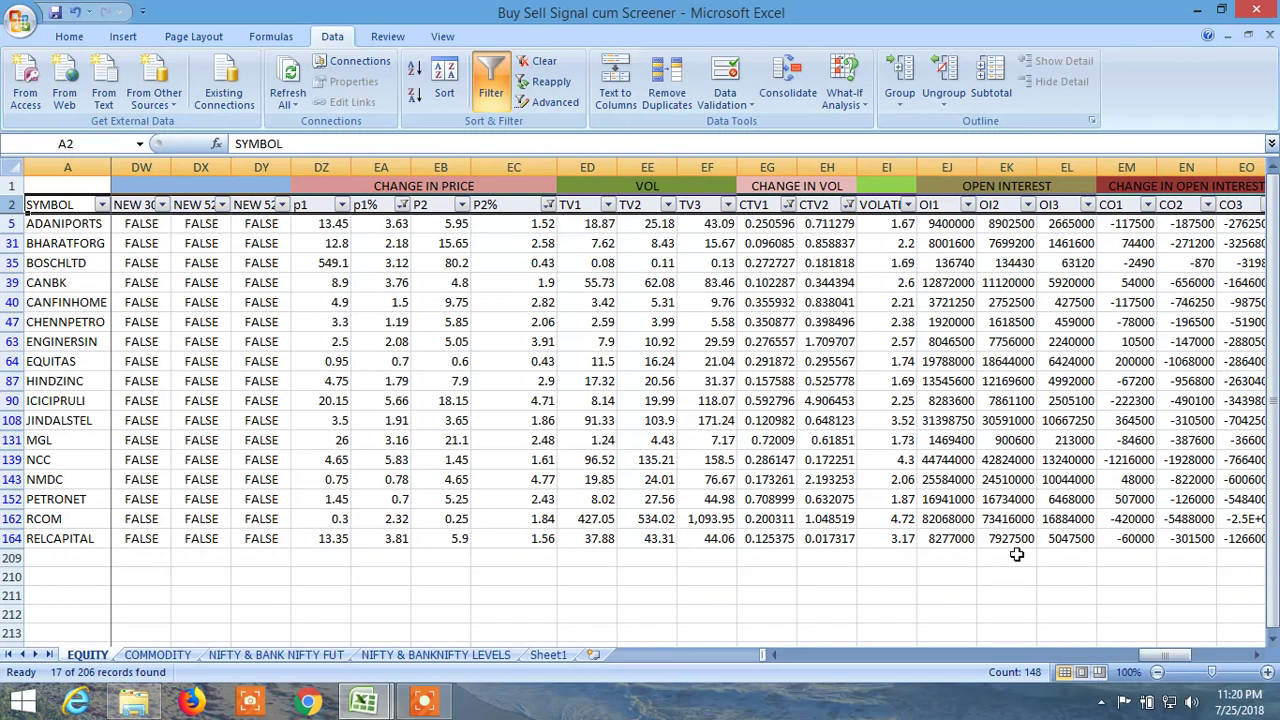
# Try a greater-than number filter on the CO1 column under CHANGE IN OPEN INTEREST.
pyautogui.moveTo(1182, 656); pyautogui.dragTo(1190, 667)
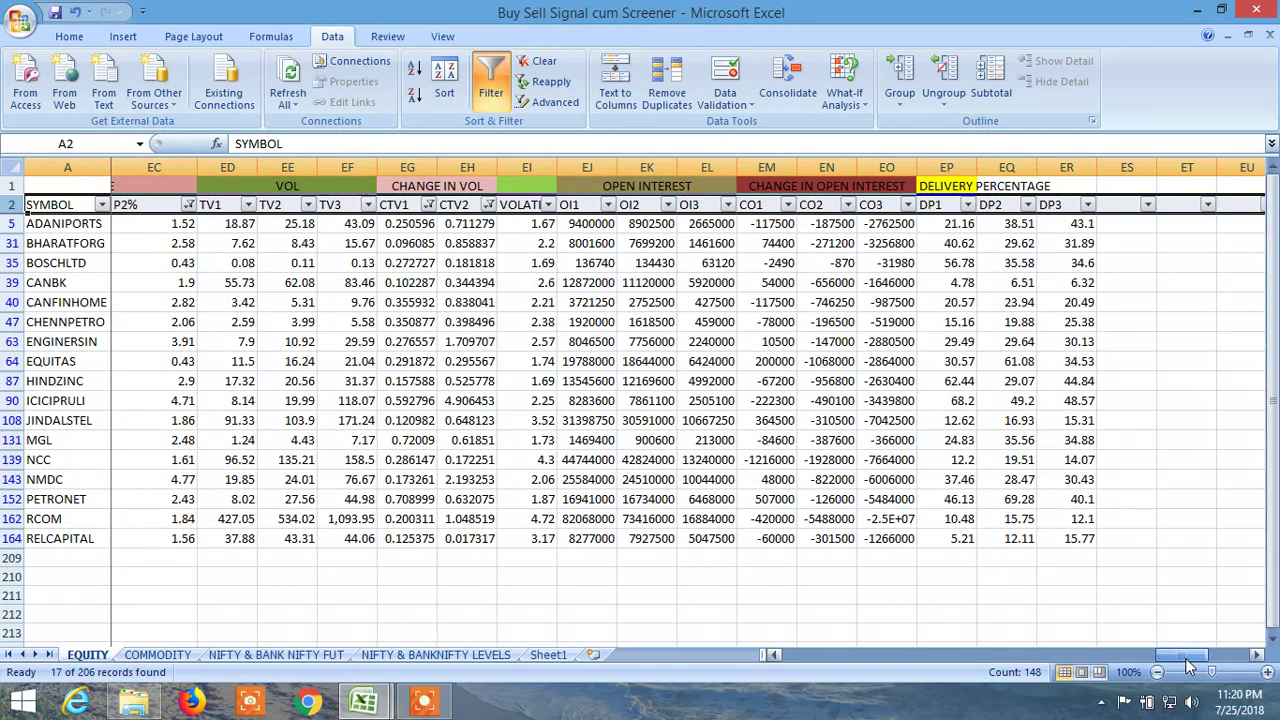
pyautogui.click(788, 204)
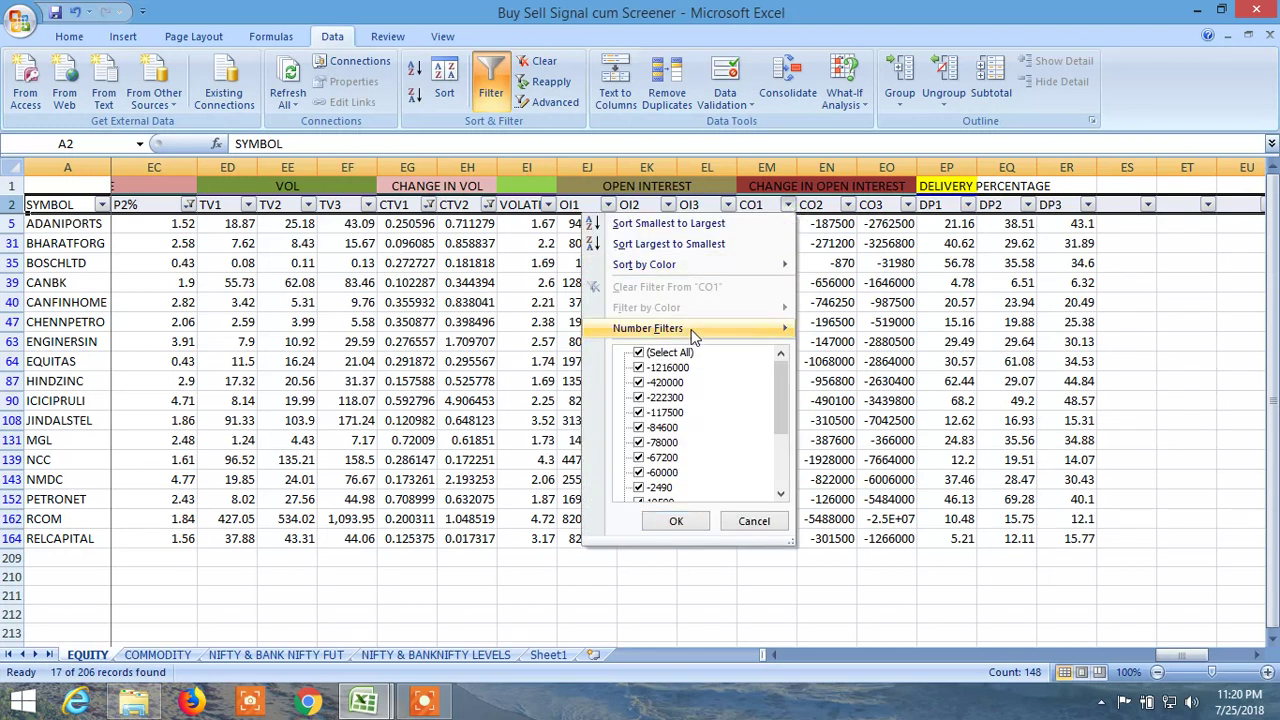
pyautogui.moveTo(694, 337)
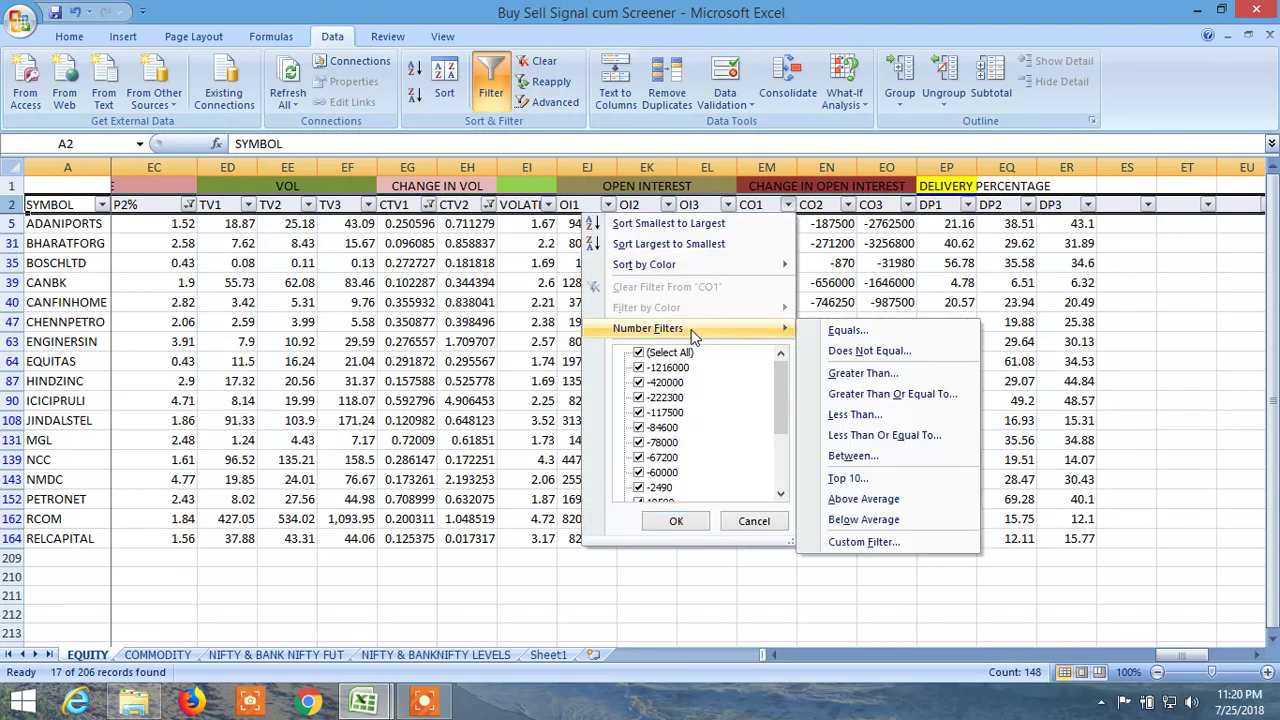
pyautogui.click(863, 374)
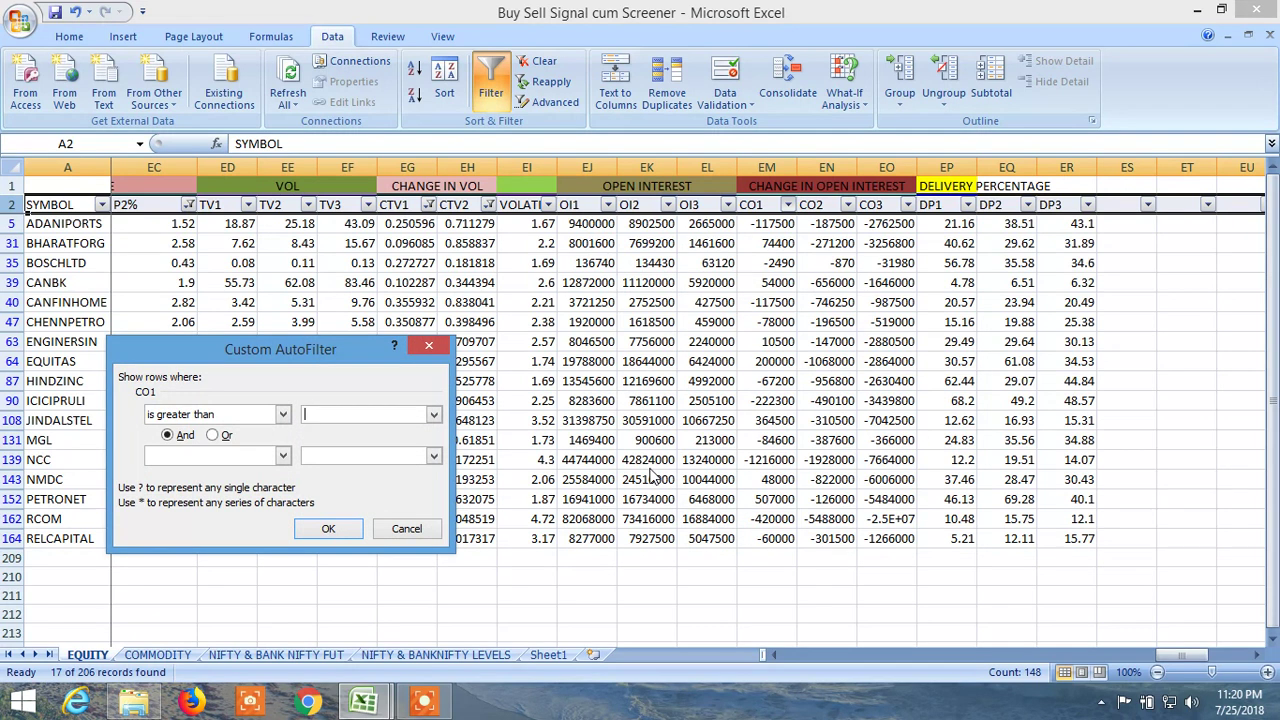
pyautogui.click(328, 528)
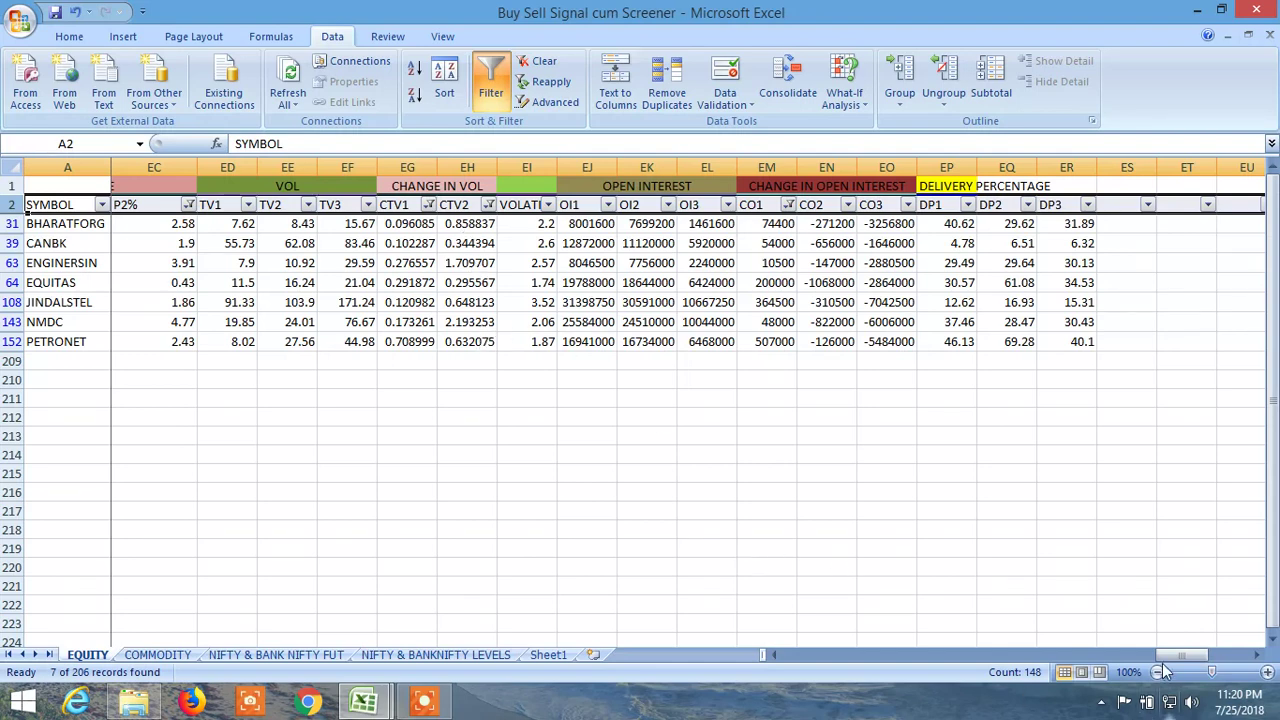
# Look over the level and probability columns of the filtered stocks, and undo the CO1 filter.
pyautogui.moveTo(1170, 656); pyautogui.dragTo(736, 664)
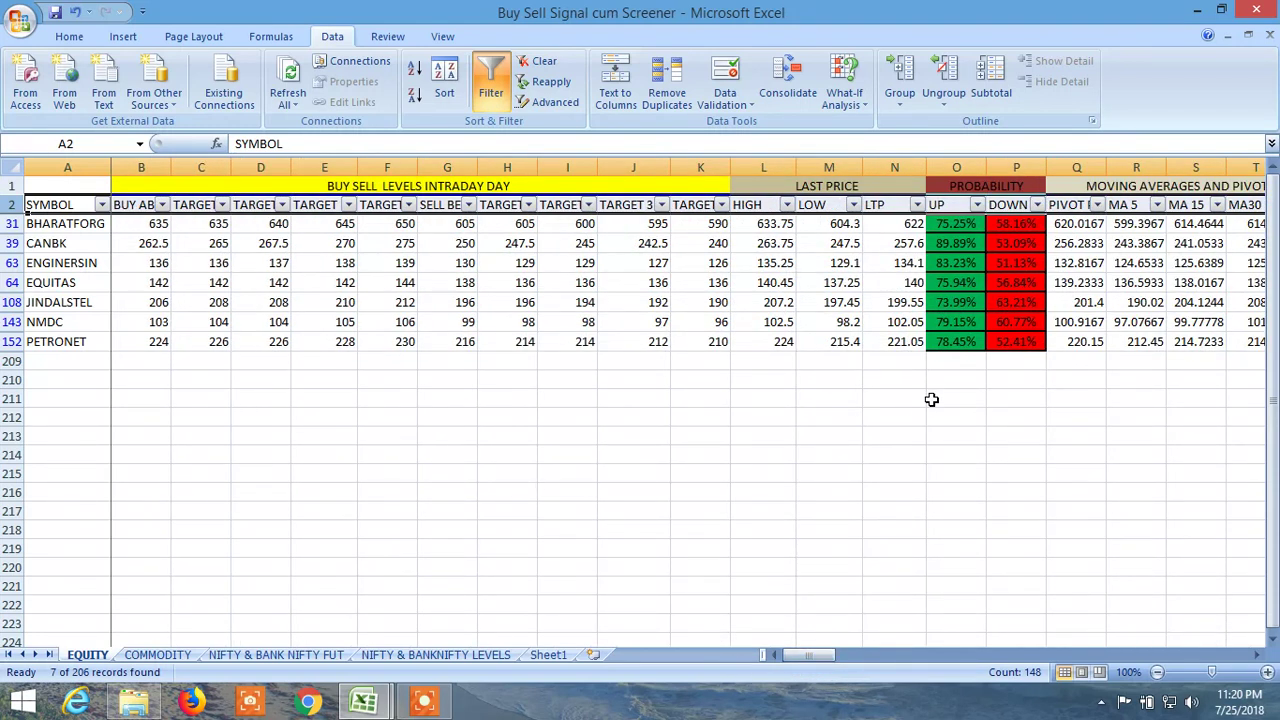
pyautogui.moveTo(815, 655); pyautogui.dragTo(1045, 655)
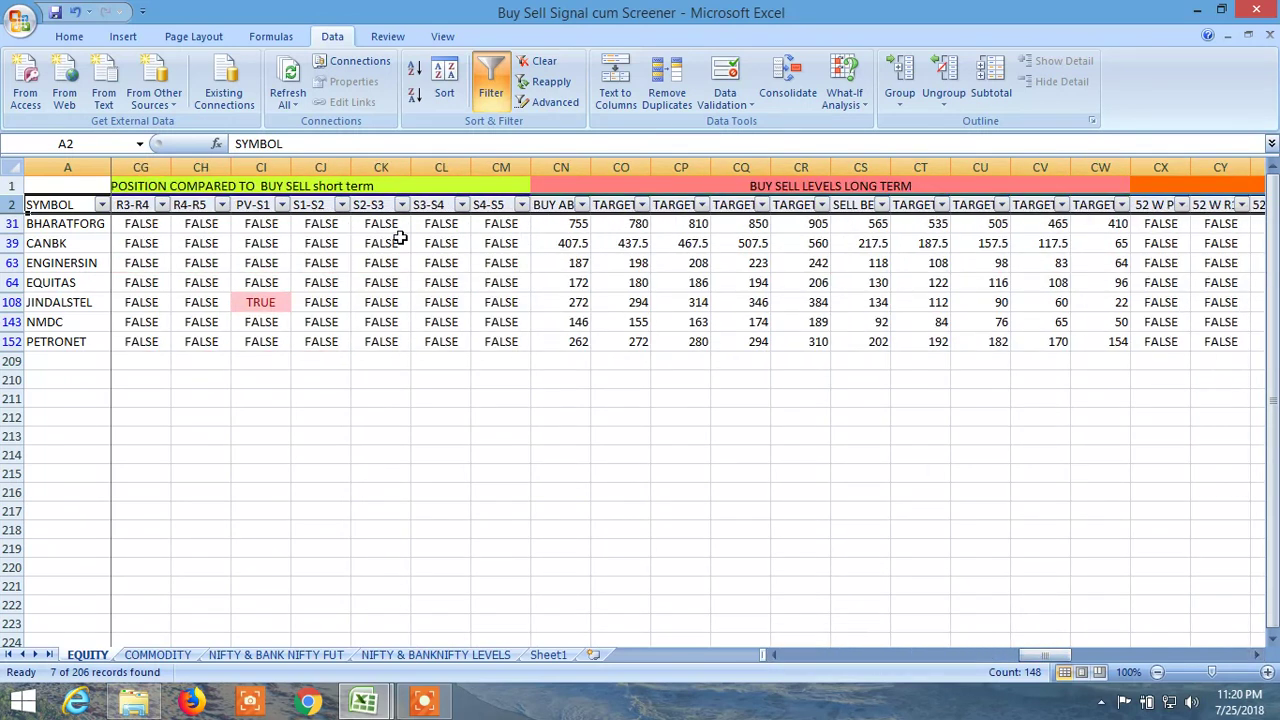
pyautogui.click(76, 13)
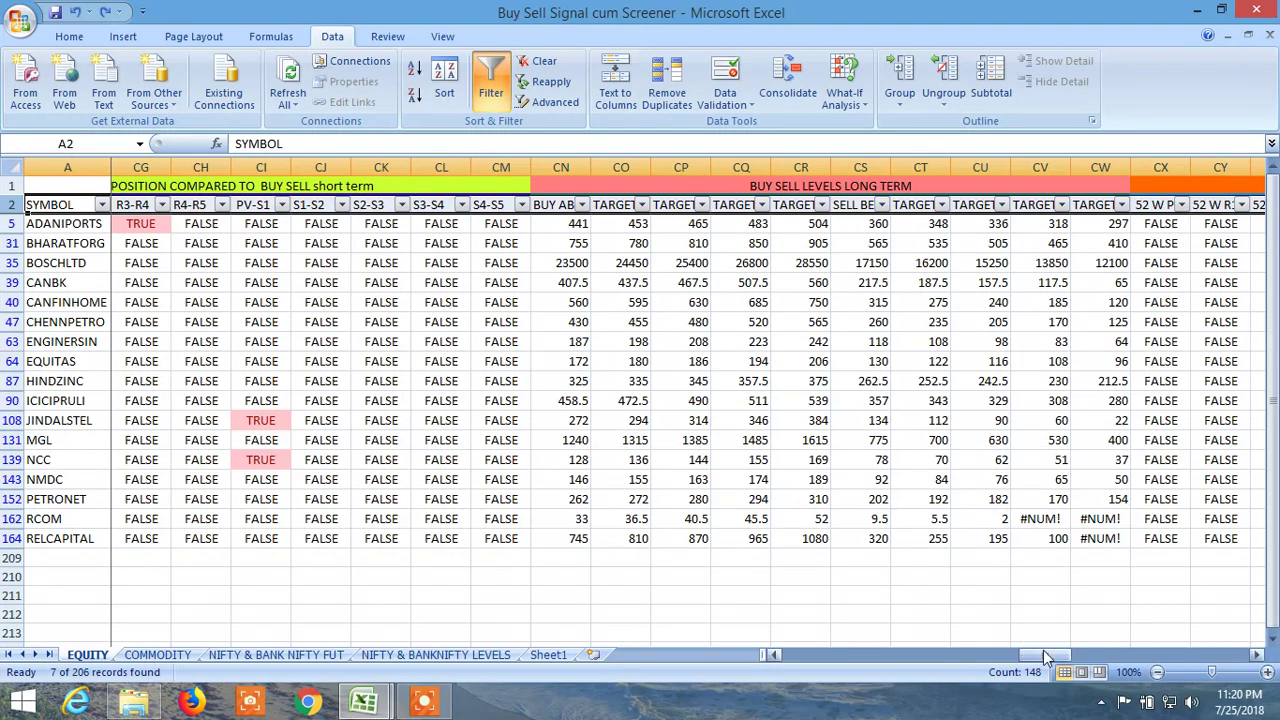
# Filter the UP column under PROBABILITY to values greater than 80% and deselect the header row.
pyautogui.moveTo(1045, 660); pyautogui.dragTo(833, 663)
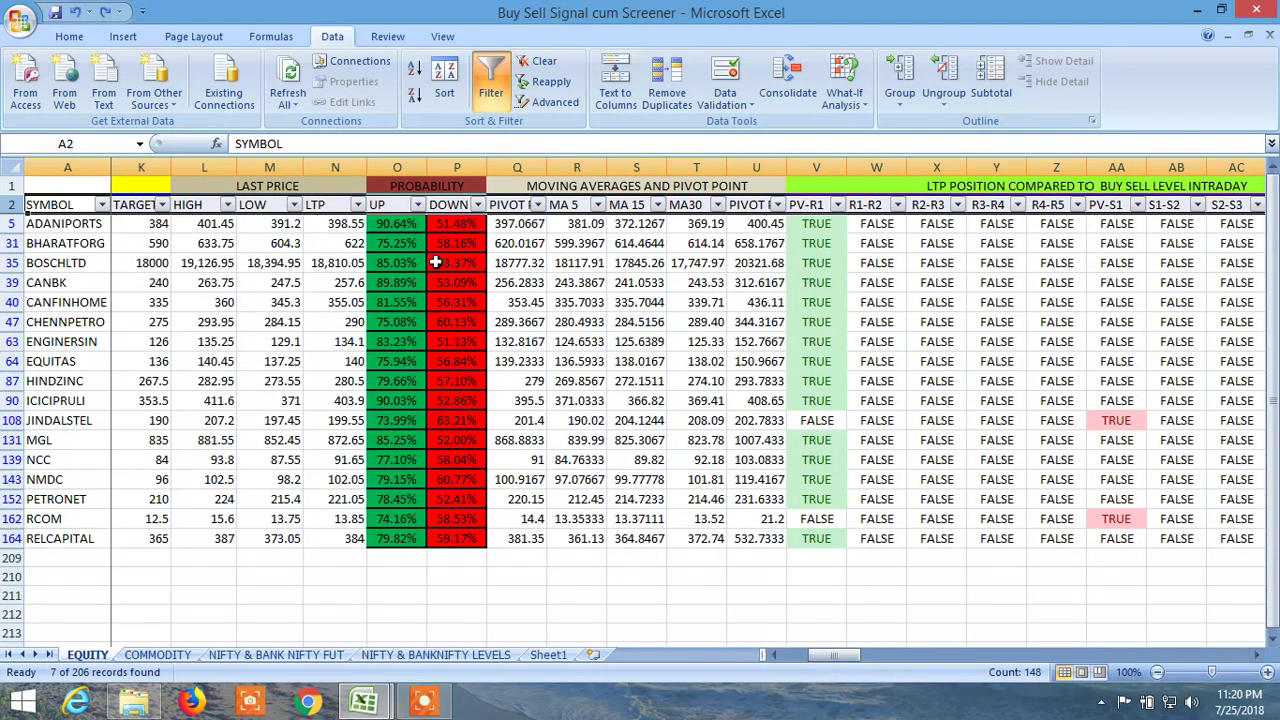
pyautogui.click(417, 204)
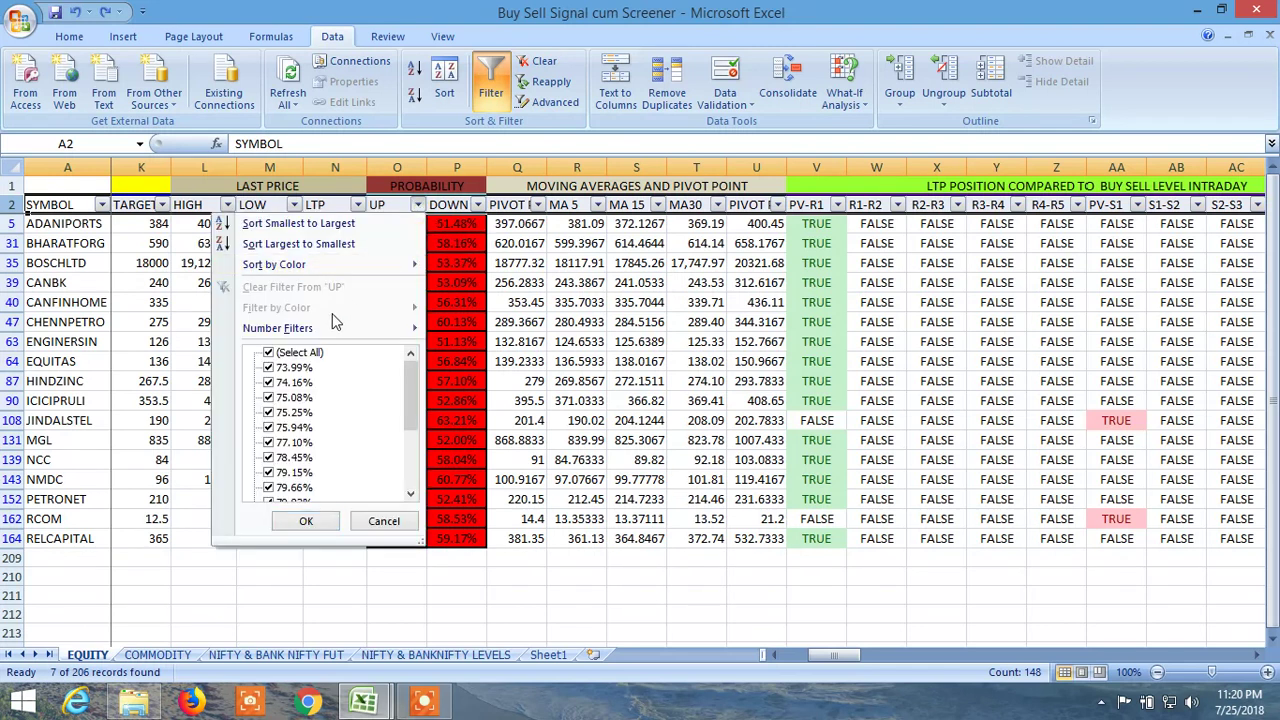
pyautogui.moveTo(328, 335)
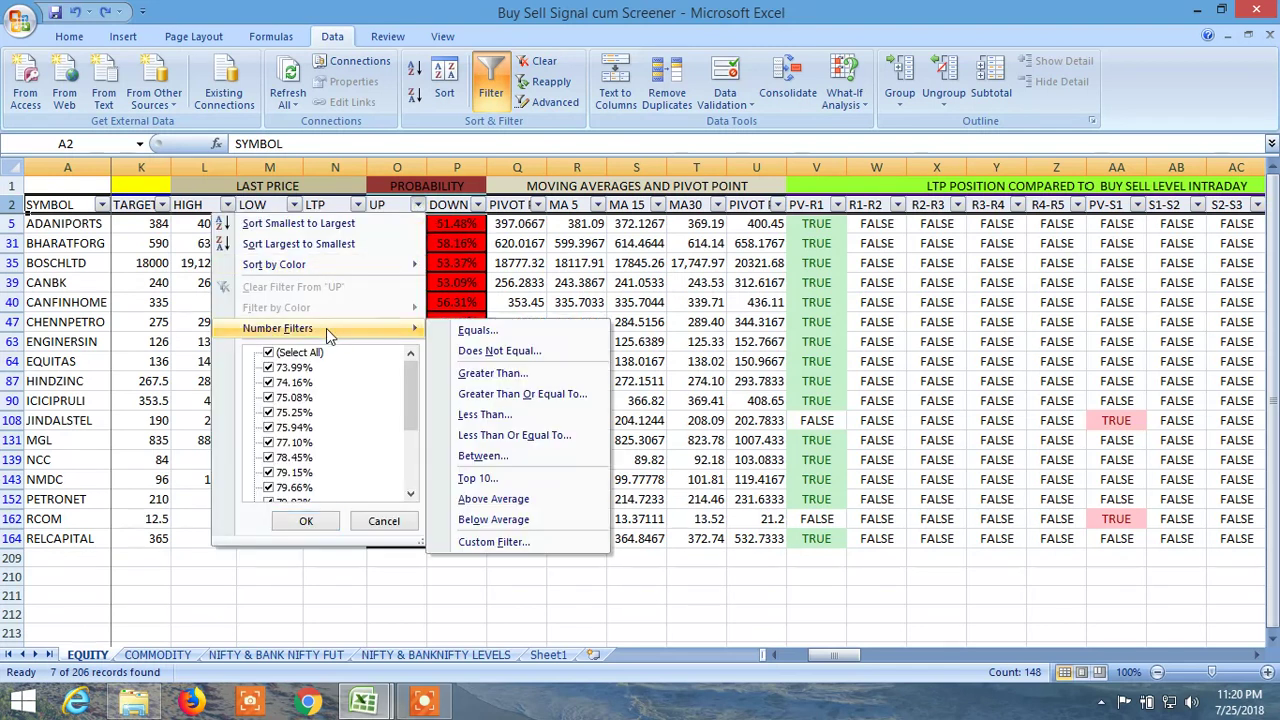
pyautogui.click(503, 380)
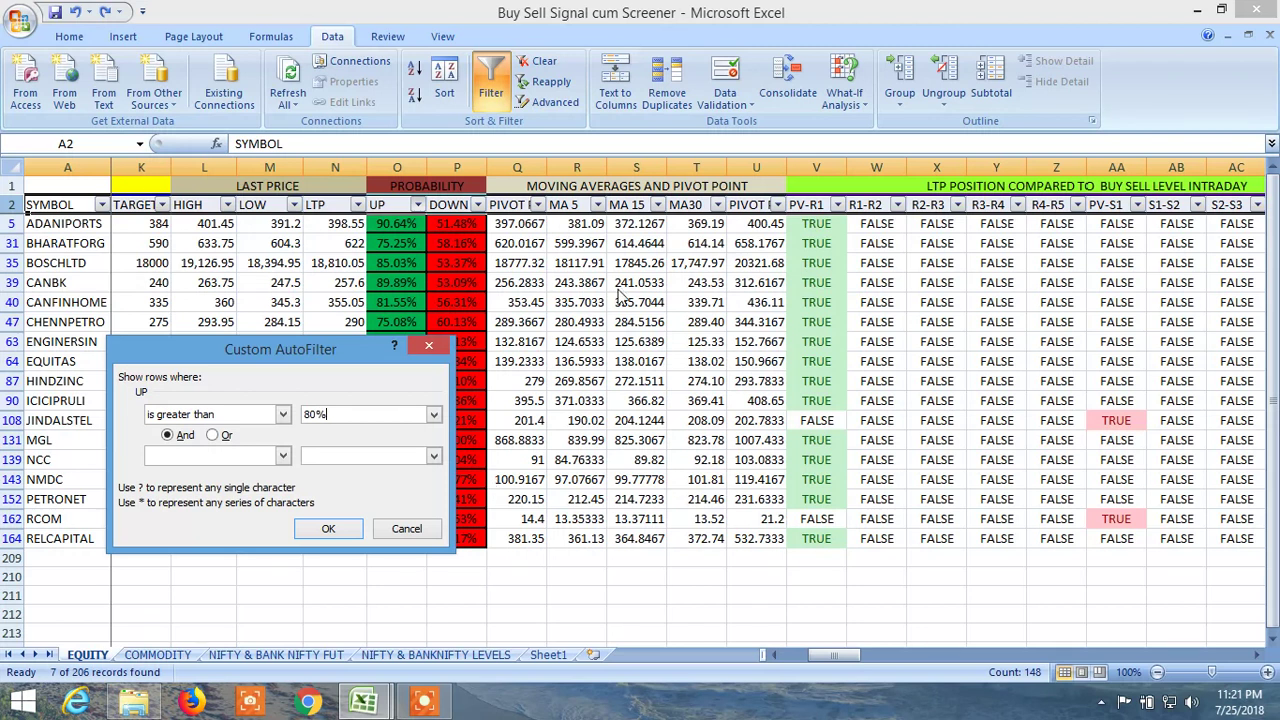
pyautogui.click(328, 528)
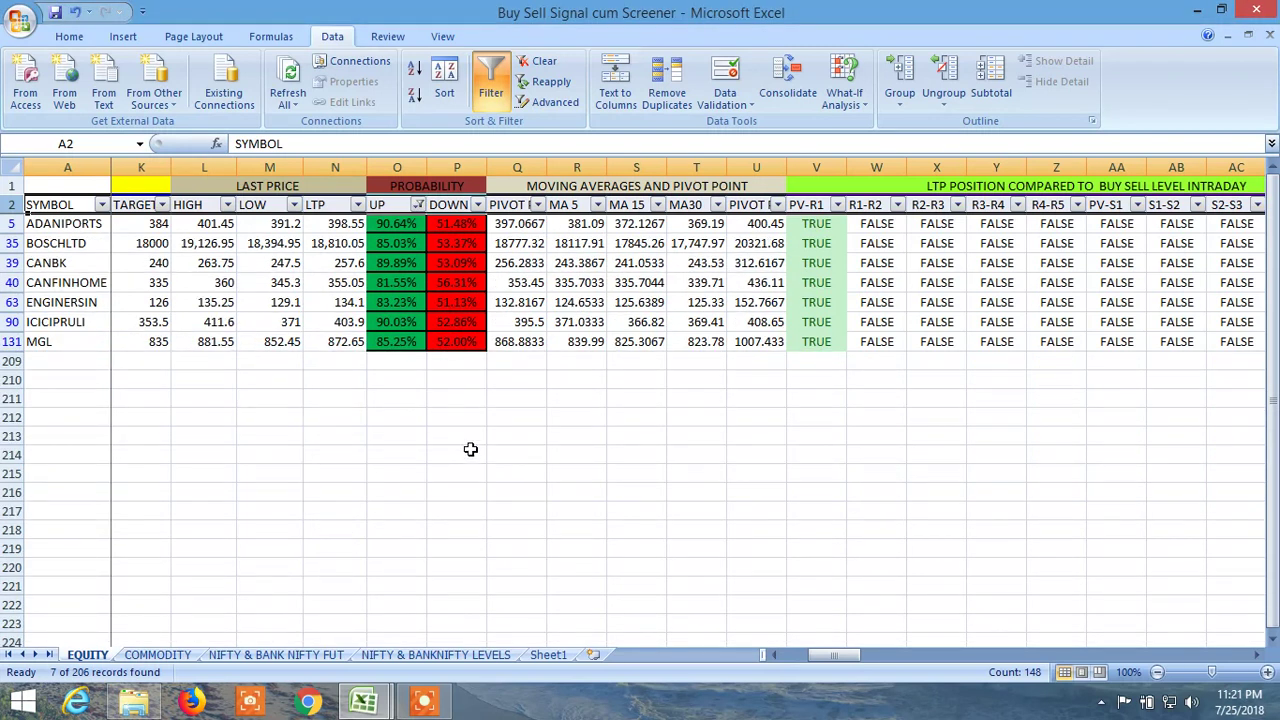
pyautogui.click(470, 451)
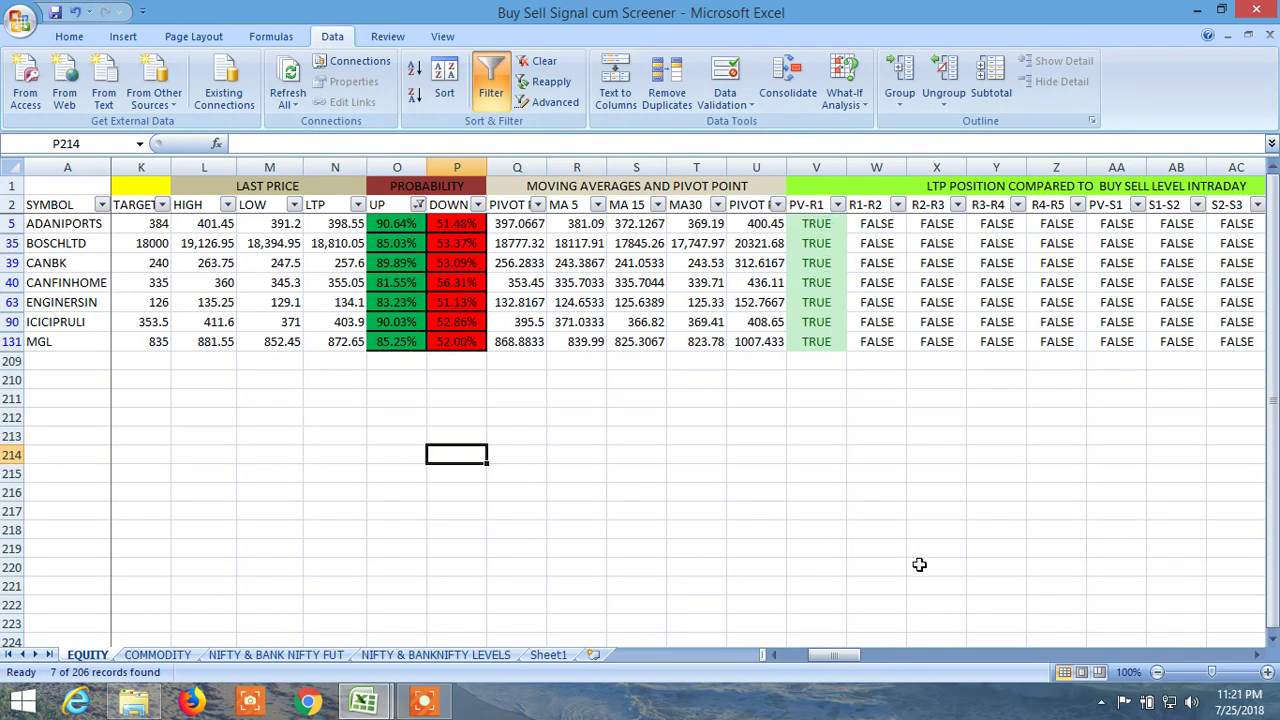
# Filter the R1-R2 column of the swing trade LTP position section to show only TRUE rows.
pyautogui.moveTo(837, 658); pyautogui.dragTo(897, 653)
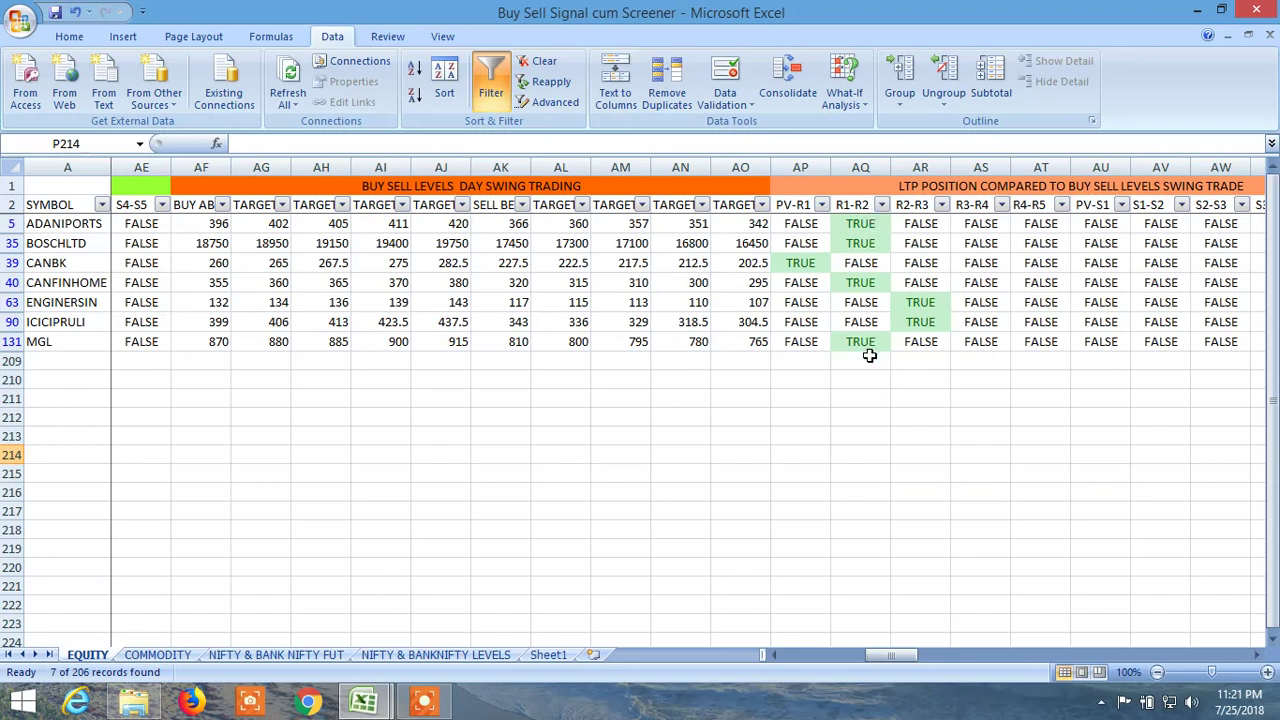
pyautogui.click(881, 205)
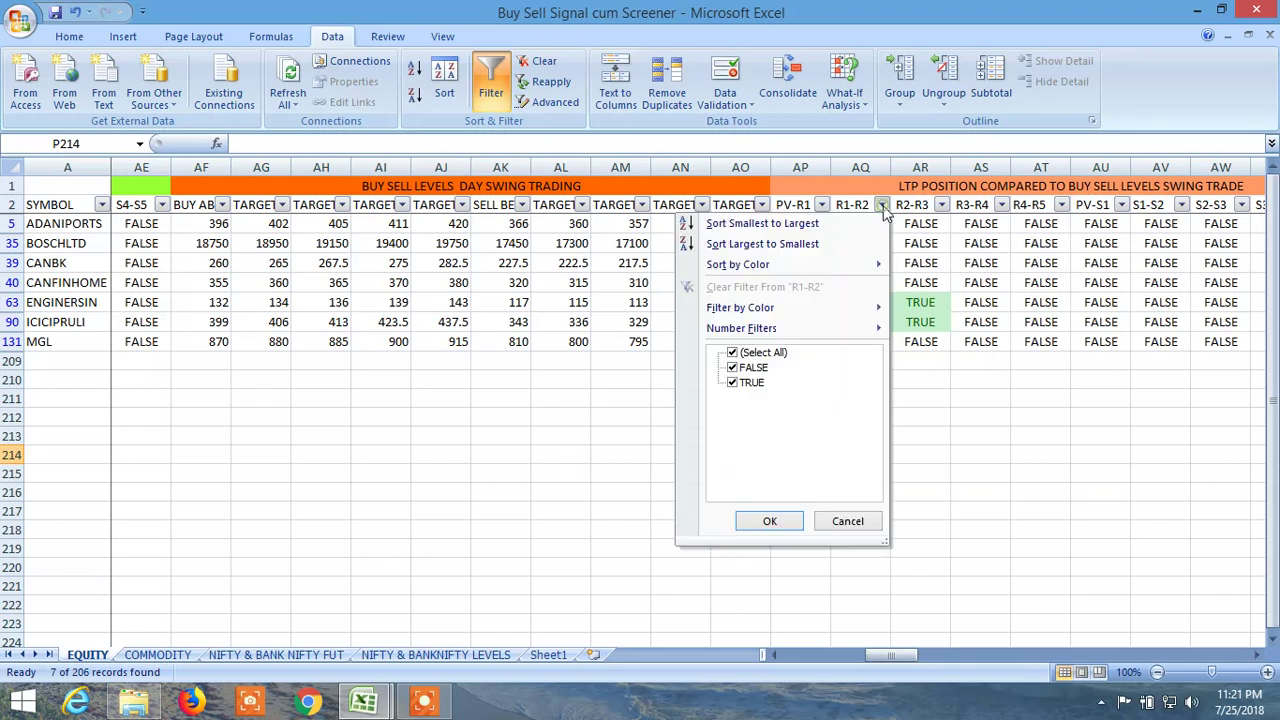
pyautogui.click(733, 368)
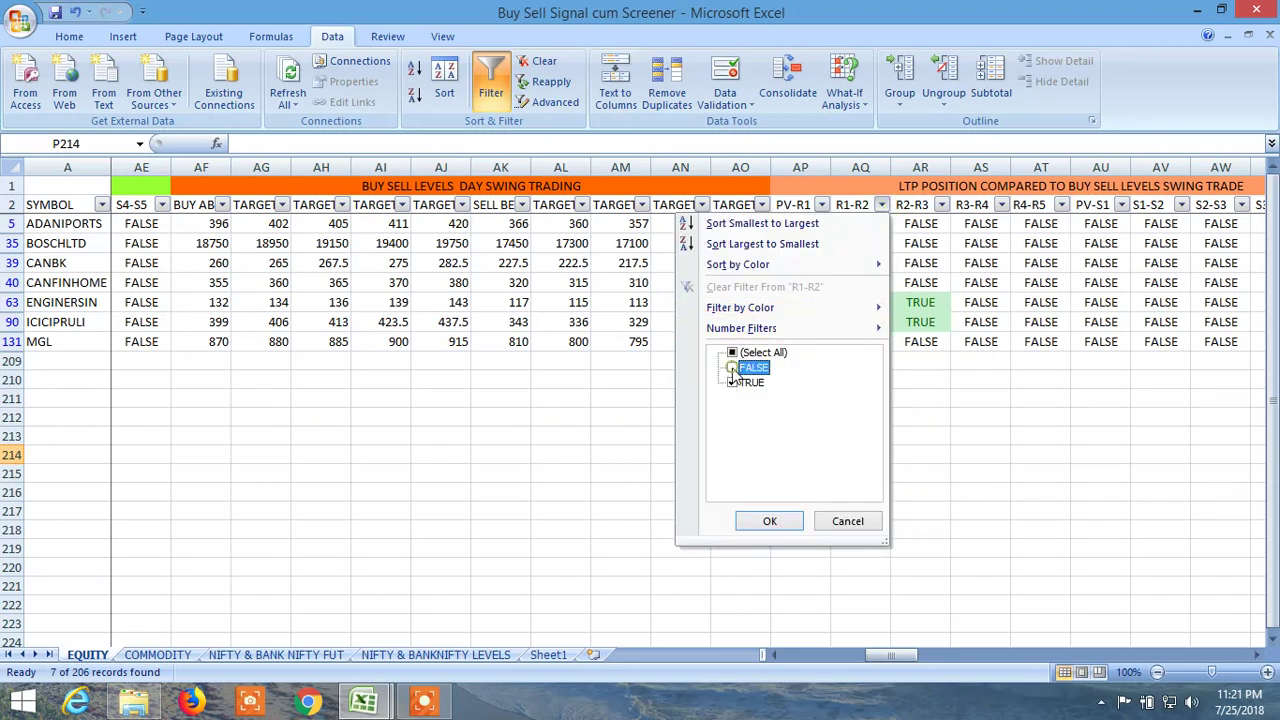
pyautogui.click(770, 521)
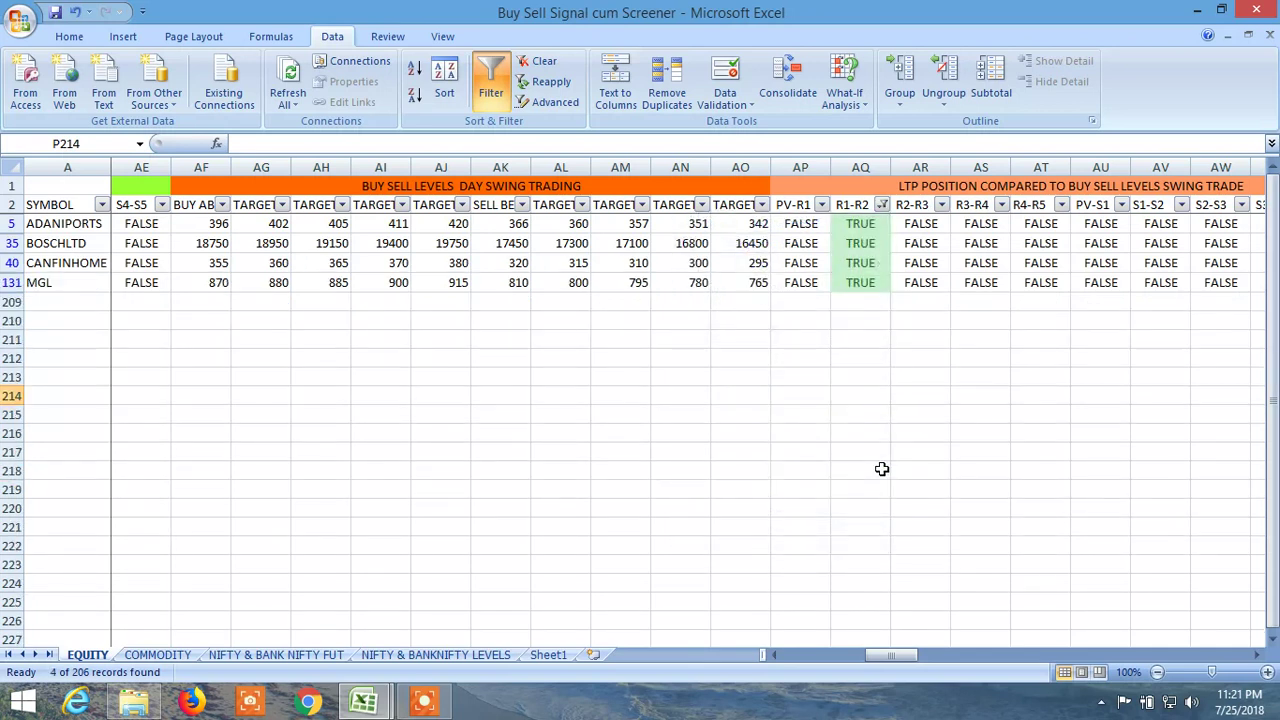
# Filter the R2-R3 column of the positional trade LTP position section to show only TRUE rows.
pyautogui.click(881, 469)
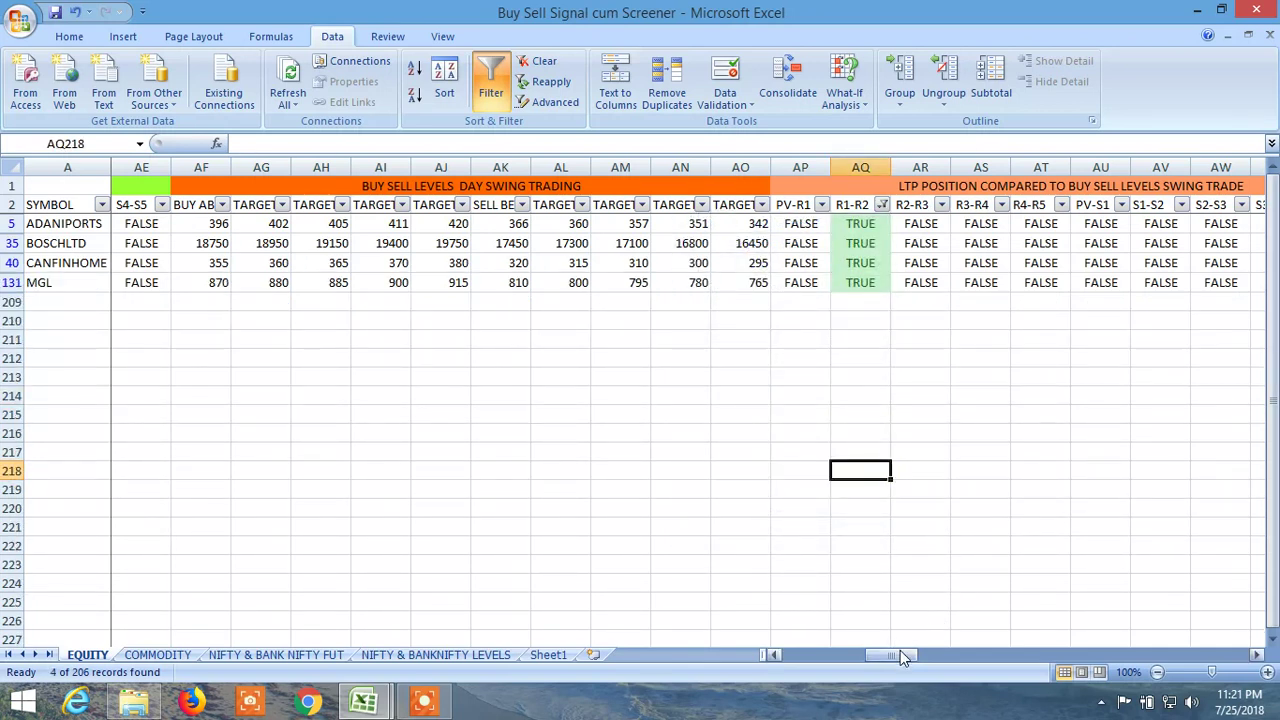
pyautogui.moveTo(900, 650); pyautogui.dragTo(957, 650)
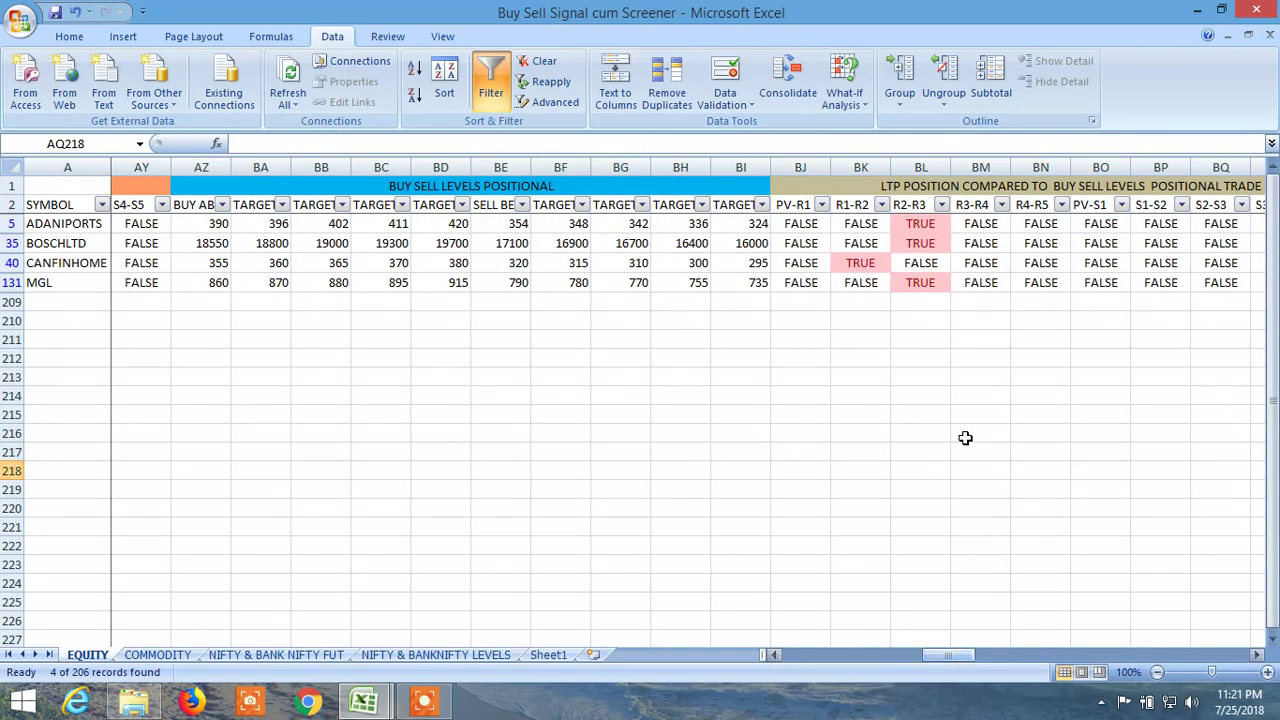
pyautogui.click(941, 204)
pyautogui.click(792, 368)
pyautogui.click(829, 521)
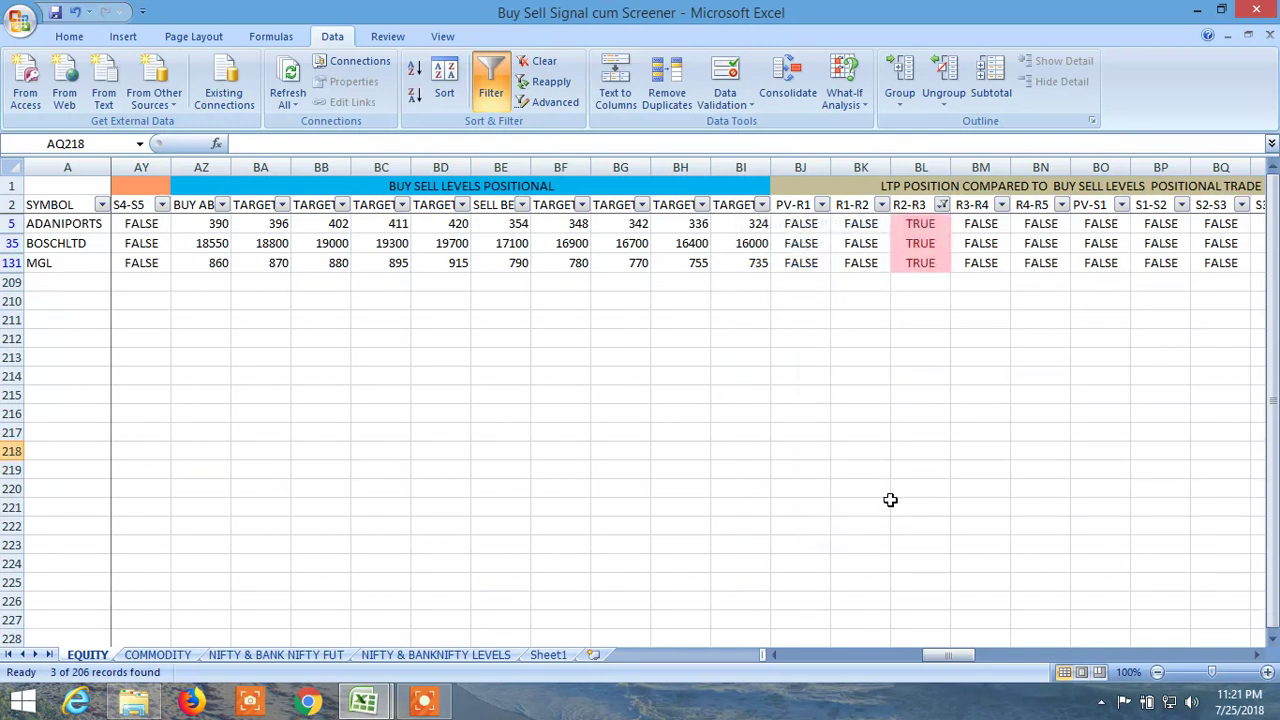
pyautogui.click(895, 505)
# Look over the intraday buy and sell levels, last prices and probabilities of the filtered stocks.
pyautogui.moveTo(954, 653); pyautogui.dragTo(810, 654)
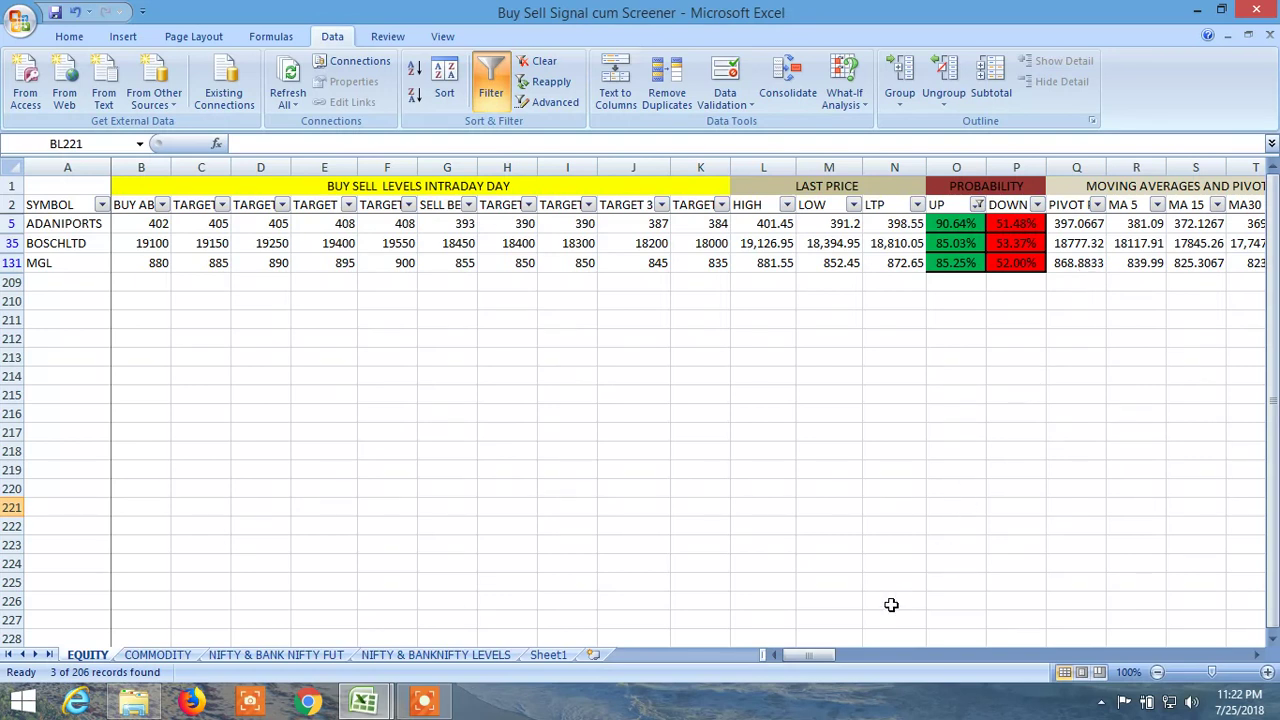
pyautogui.click(449, 224)
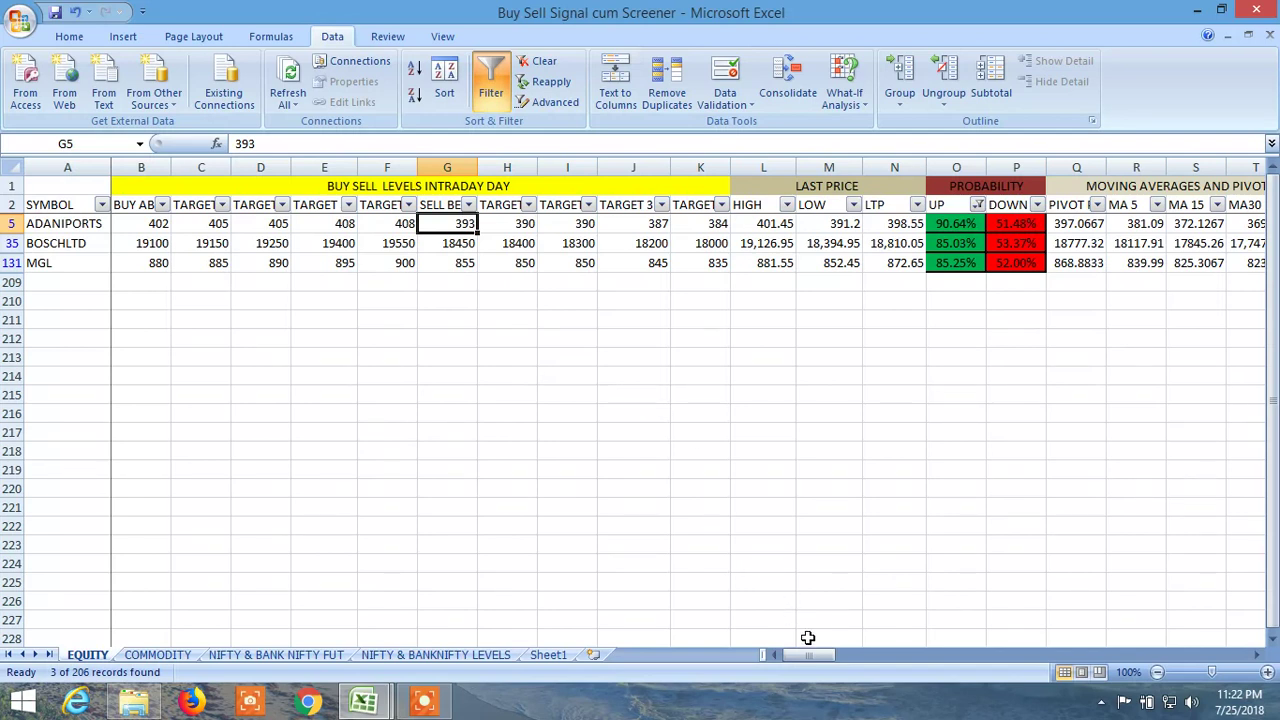
pyautogui.moveTo(808, 655)
pyautogui.mouseDown()
pyautogui.moveTo(822, 655)
pyautogui.moveTo(792, 657)
pyautogui.mouseUp()
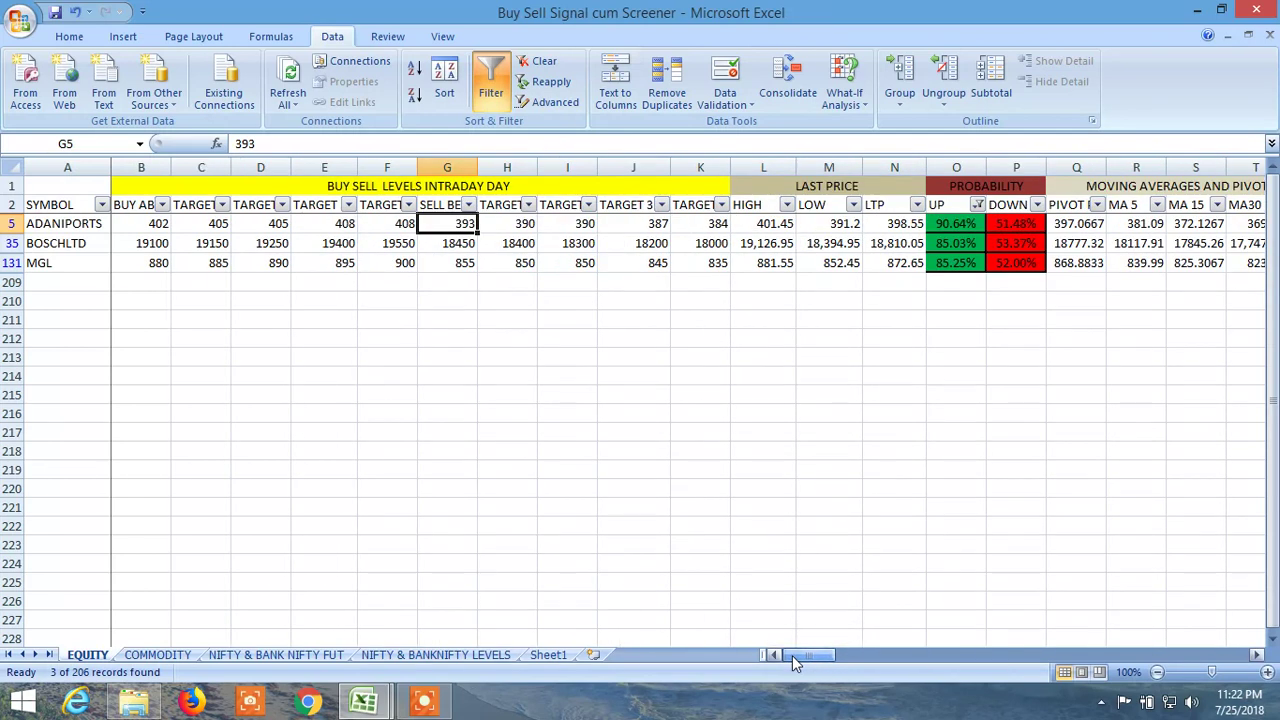
# Remove all filters from the EQUITY sheet and reapply filtering to header row 2.
pyautogui.click(490, 68)
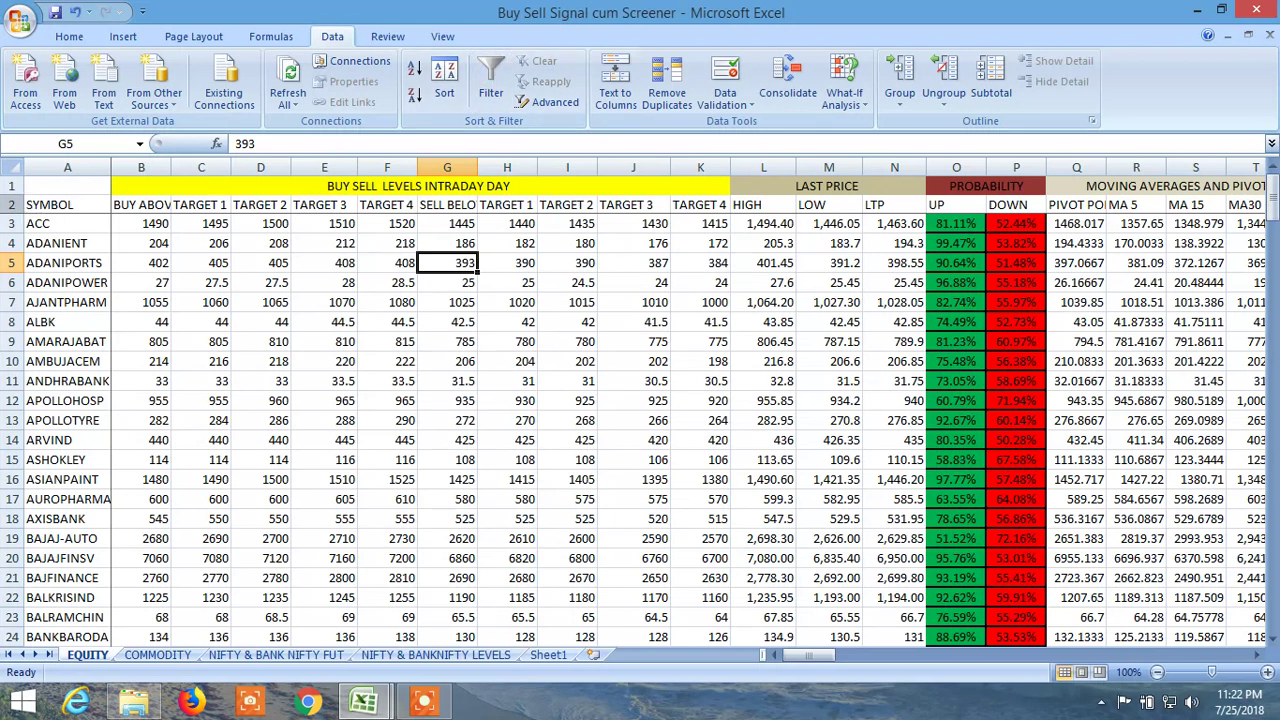
pyautogui.click(11, 204)
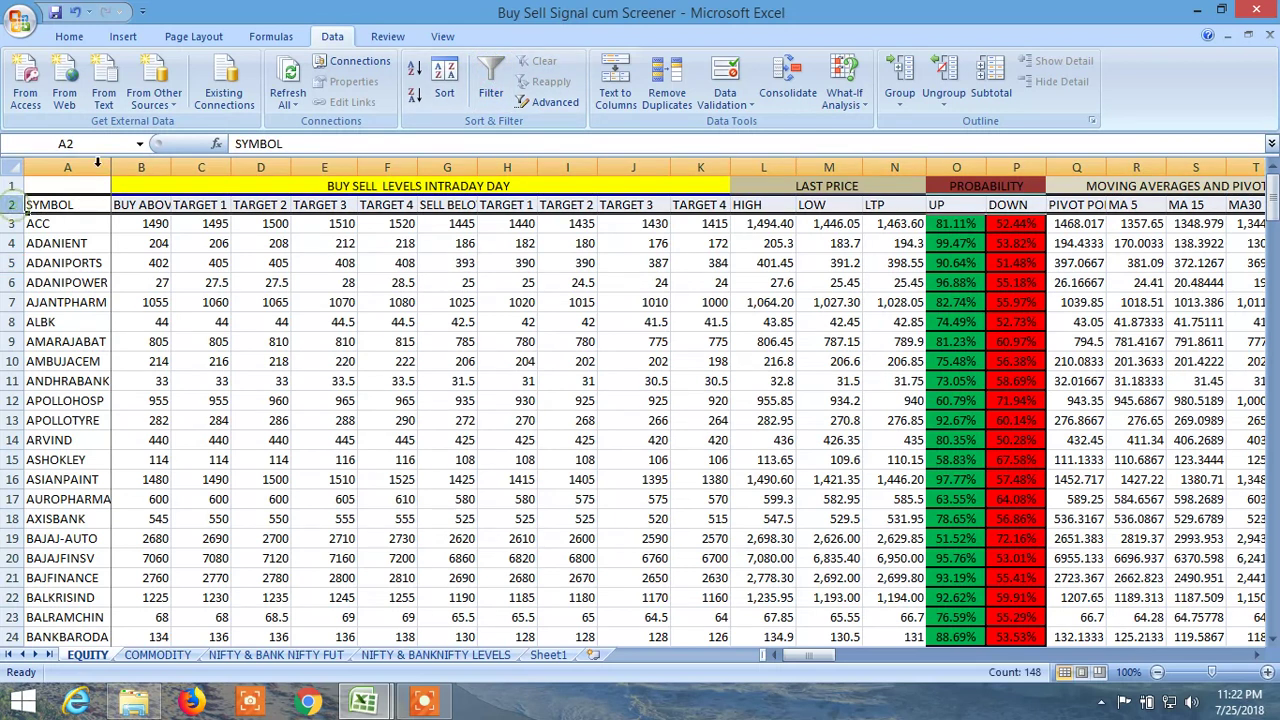
pyautogui.click(492, 82)
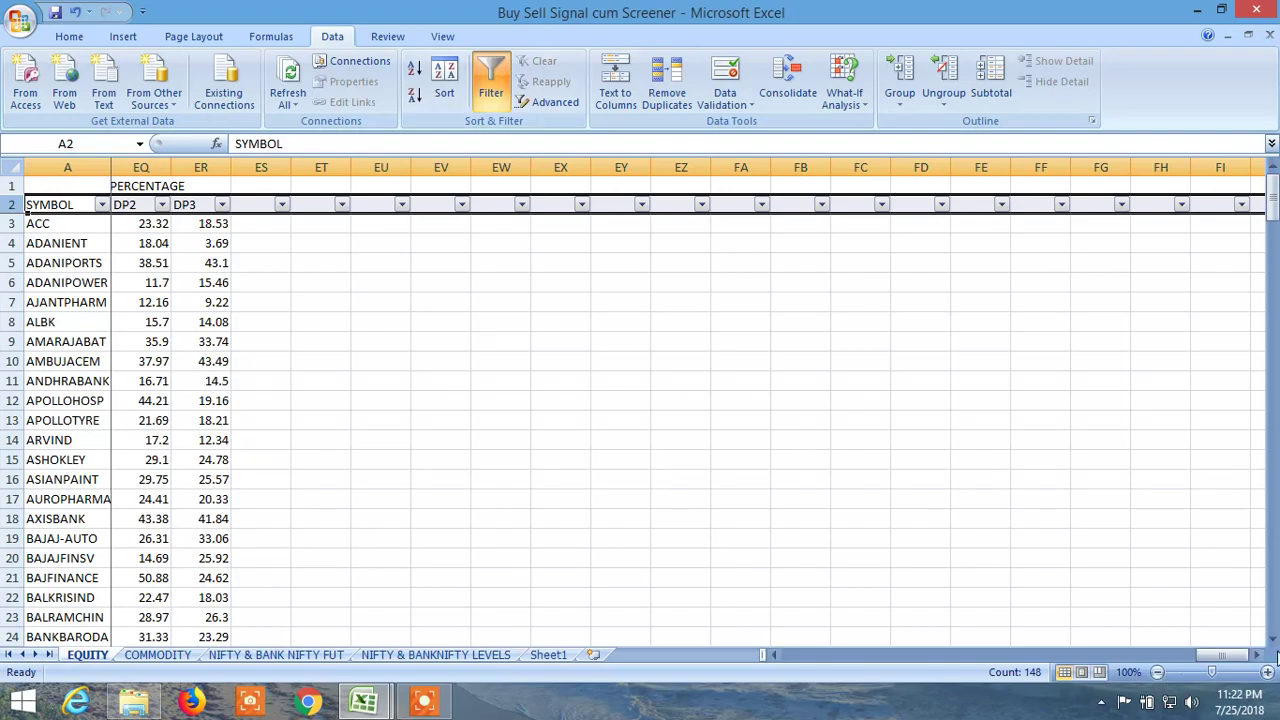
pyautogui.moveTo(1231, 664); pyautogui.dragTo(815, 673)
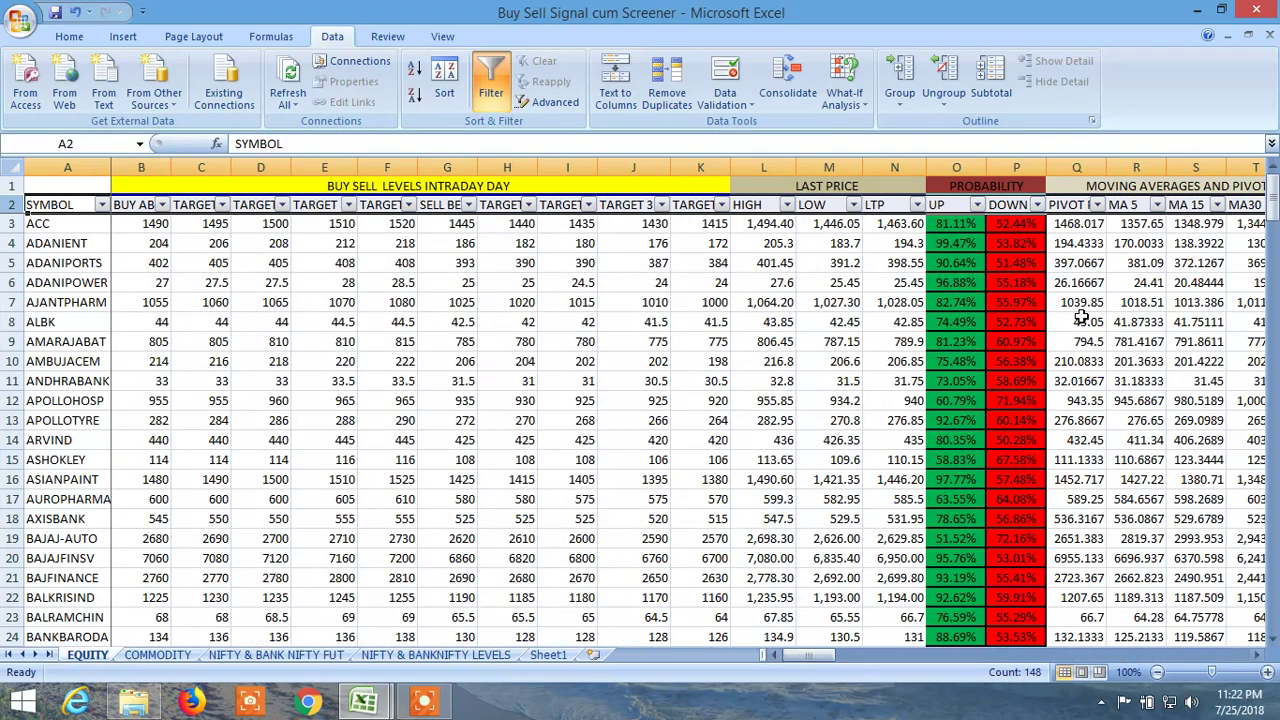
# Filter the UP column under PROBABILITY to its top 10 items.
pyautogui.click(977, 205)
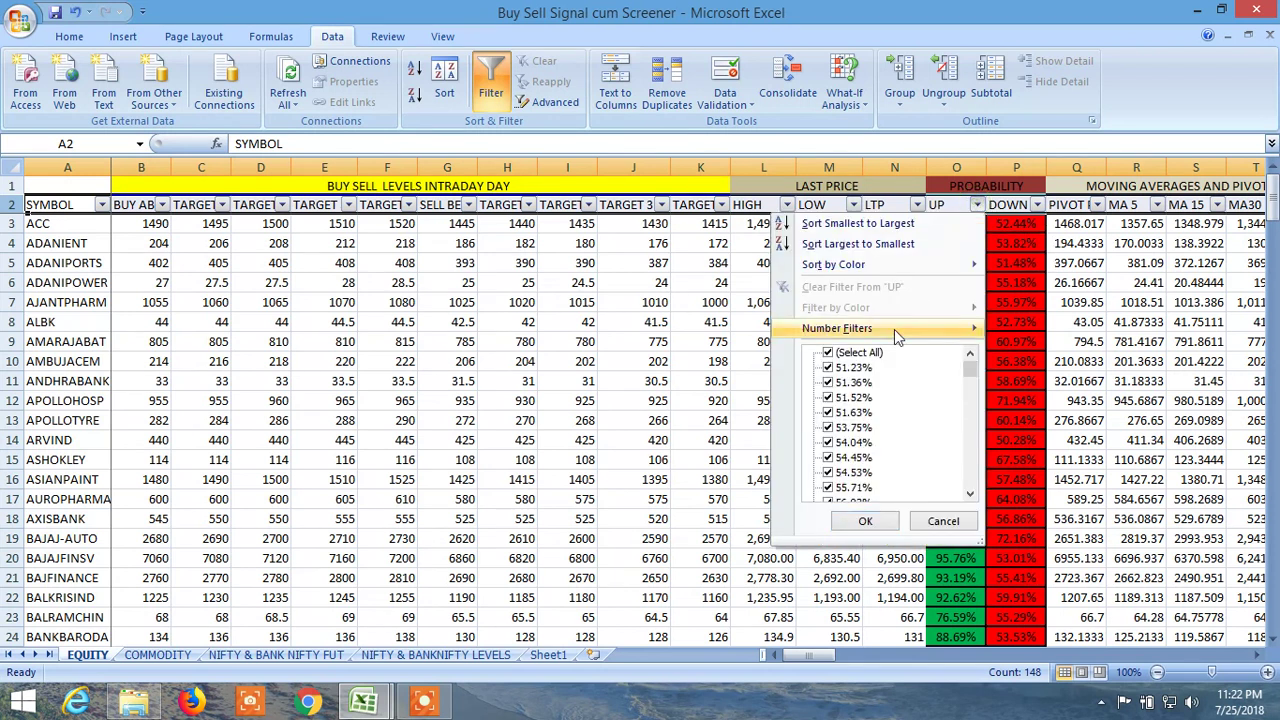
pyautogui.moveTo(894, 329)
pyautogui.click(1037, 478)
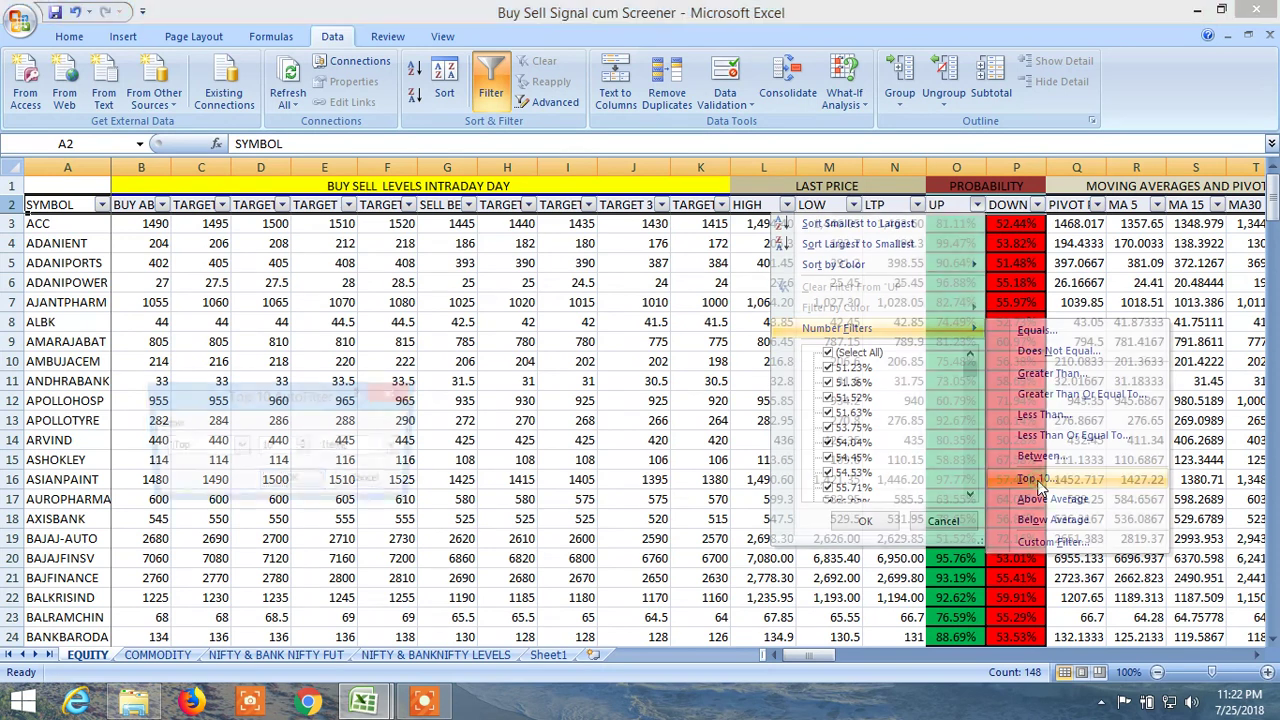
pyautogui.click(300, 482)
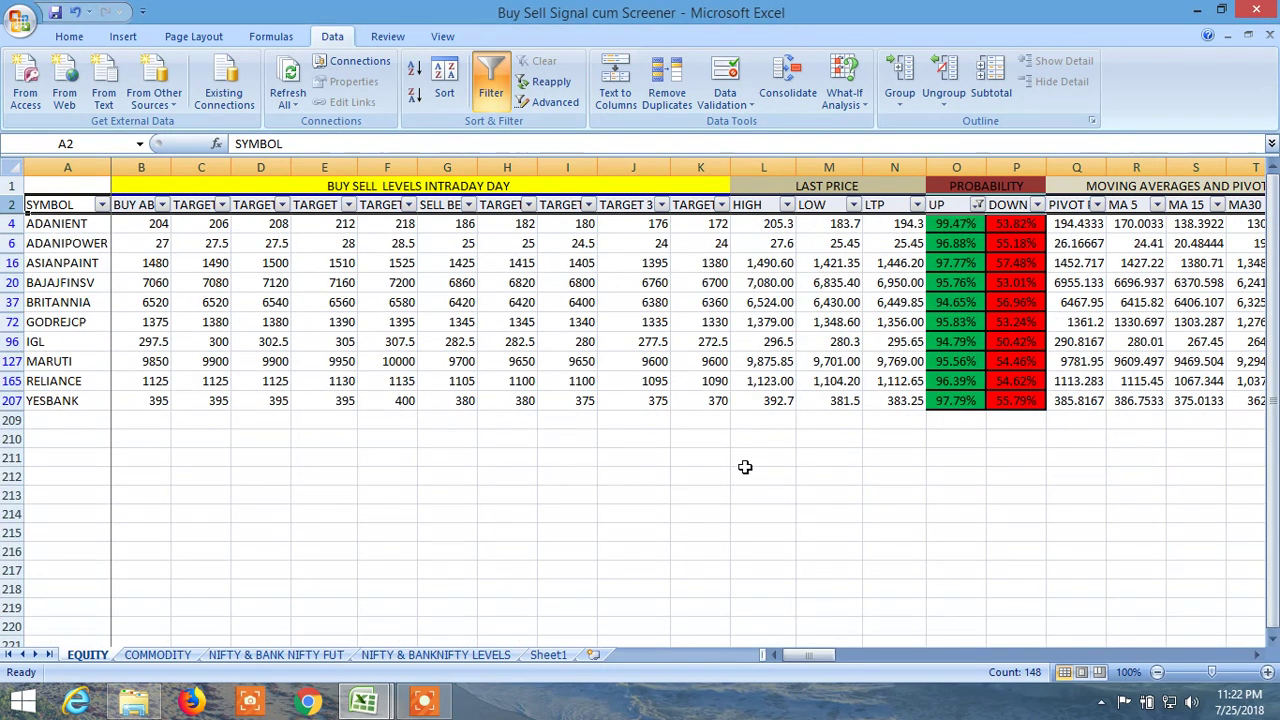
# Filter the NEW 1W column DR under NEW HIGH LOWS to exclude the FALSE rows.
pyautogui.moveTo(810, 654); pyautogui.dragTo(1121, 641)
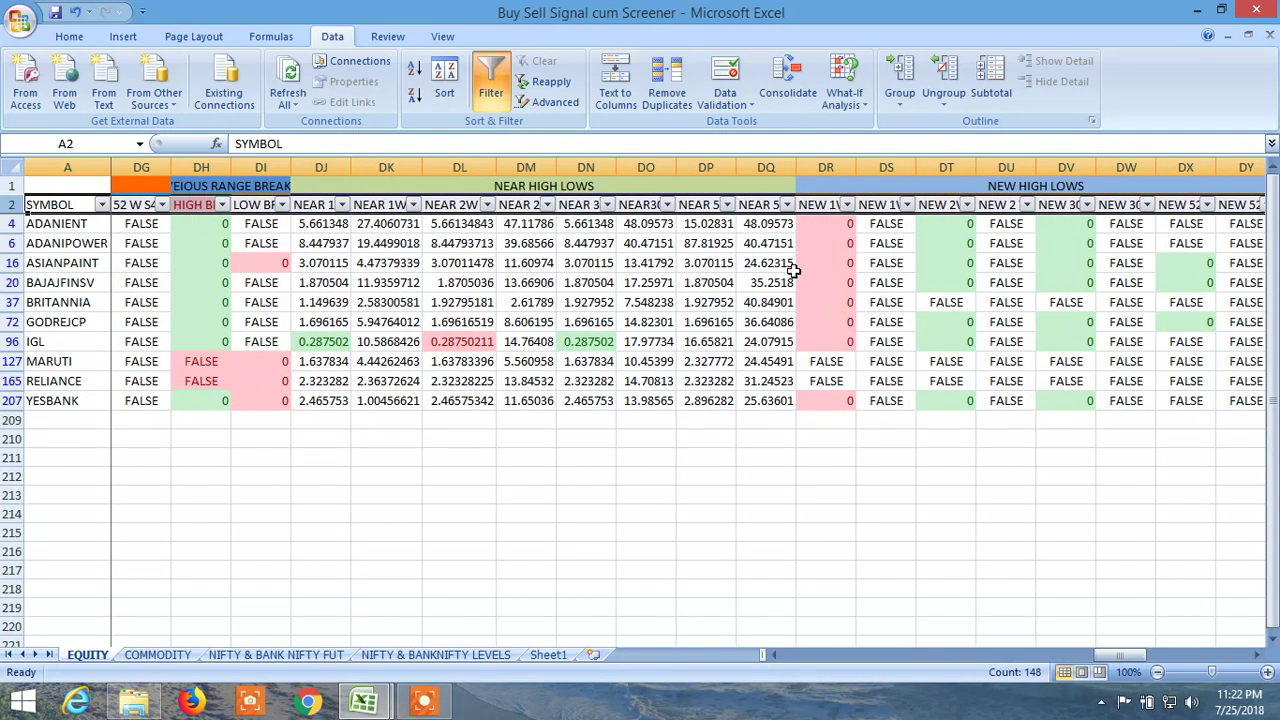
pyautogui.click(846, 204)
pyautogui.click(697, 383)
pyautogui.click(735, 521)
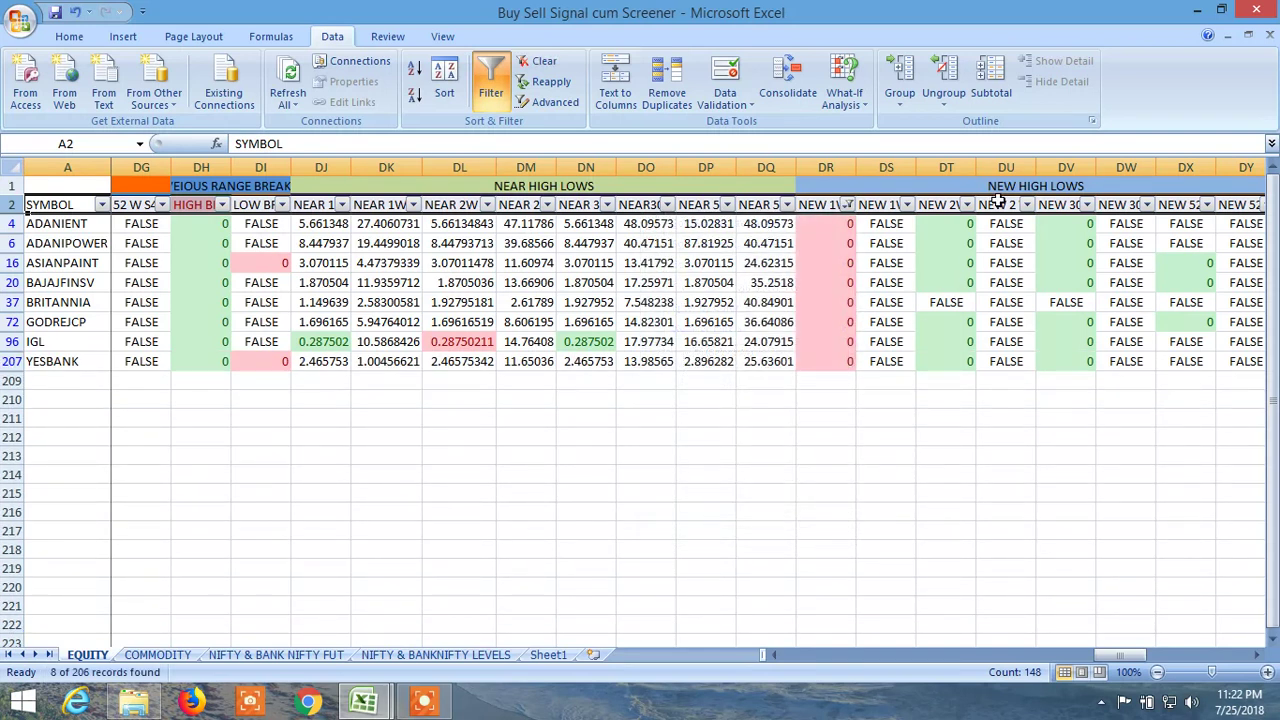
# Open the filter options of the NEW 2W HIGH column under NEW HIGH LOWS.
pyautogui.click(966, 204)
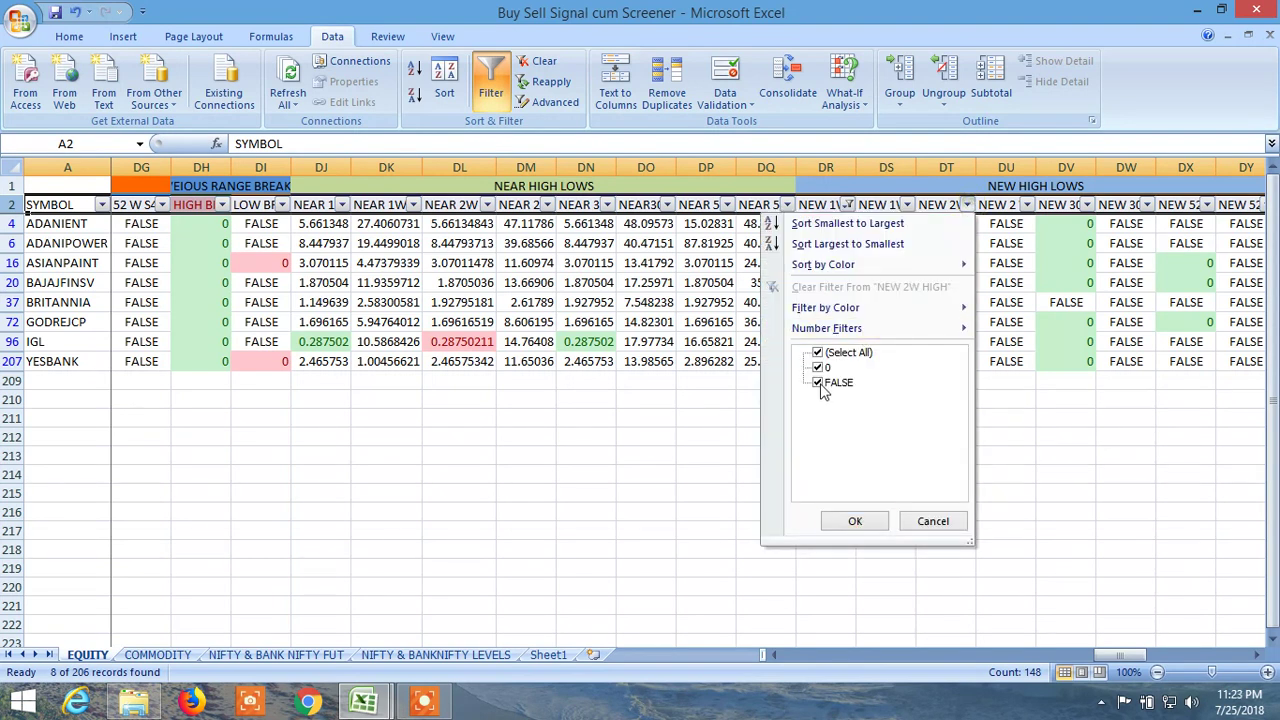